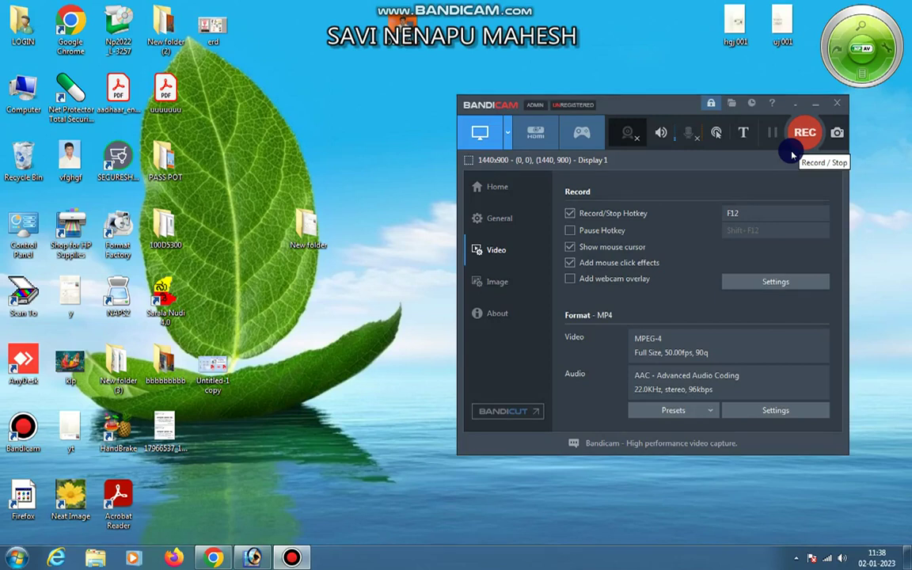
# Start a full-screen Bandicam recording, then minimise the recorder window out of view
pyautogui.click(791, 155)
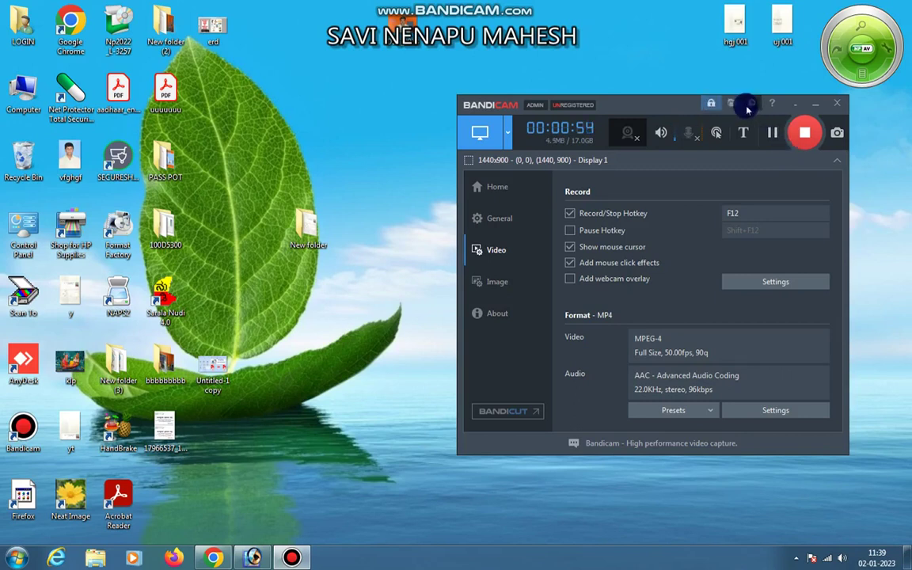
pyautogui.click(792, 104)
# Refresh the desktop four times from its right-click menu
pyautogui.rightClick(657, 136)
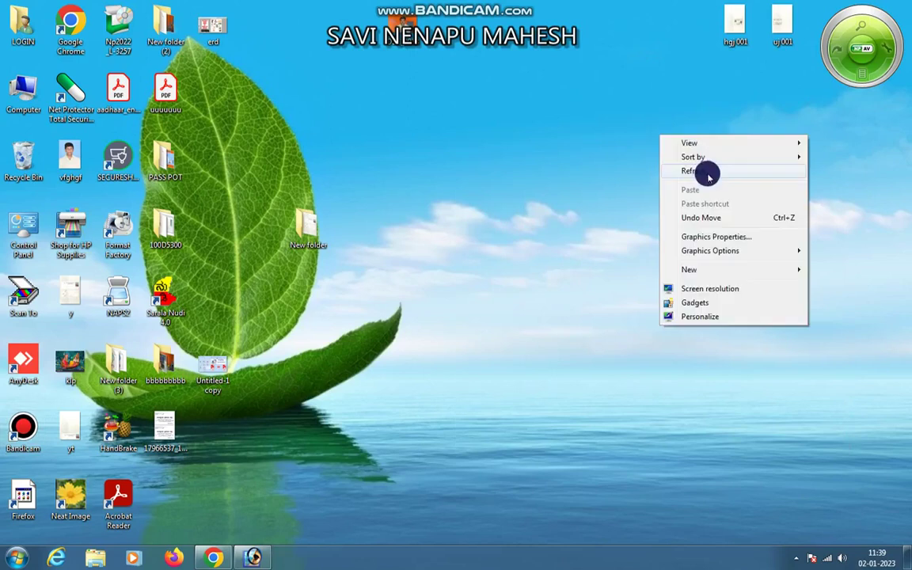
pyautogui.click(709, 172)
pyautogui.rightClick(477, 160)
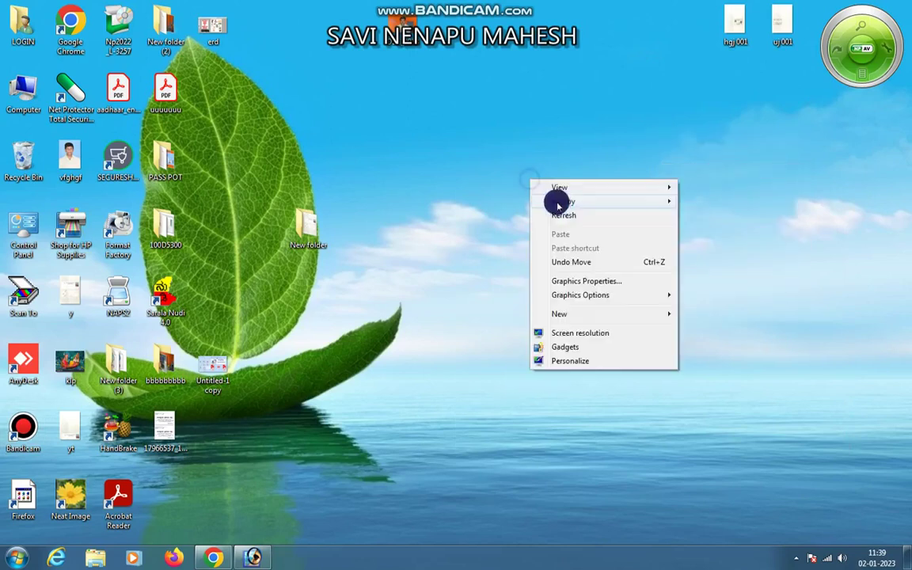
pyautogui.click(509, 194)
pyautogui.rightClick(503, 165)
pyautogui.click(530, 200)
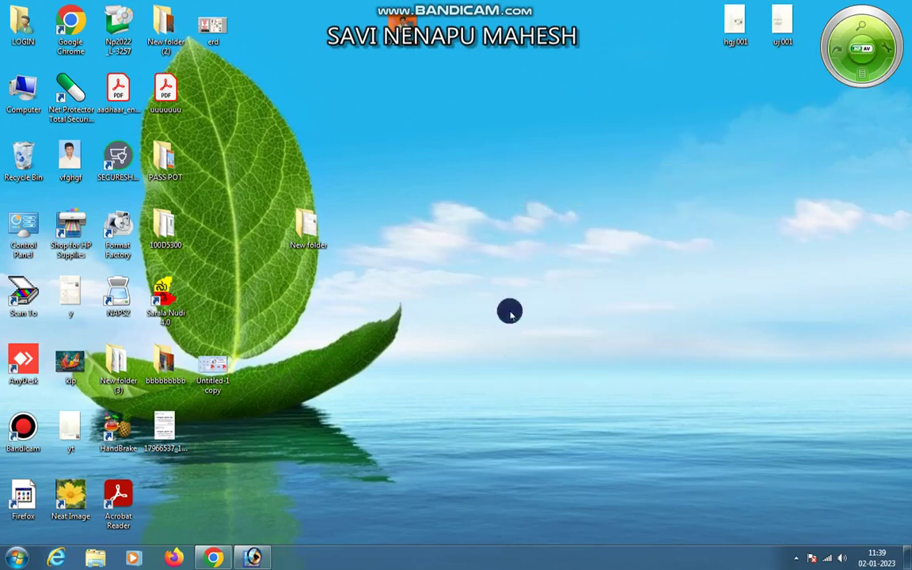
pyautogui.rightClick(559, 83)
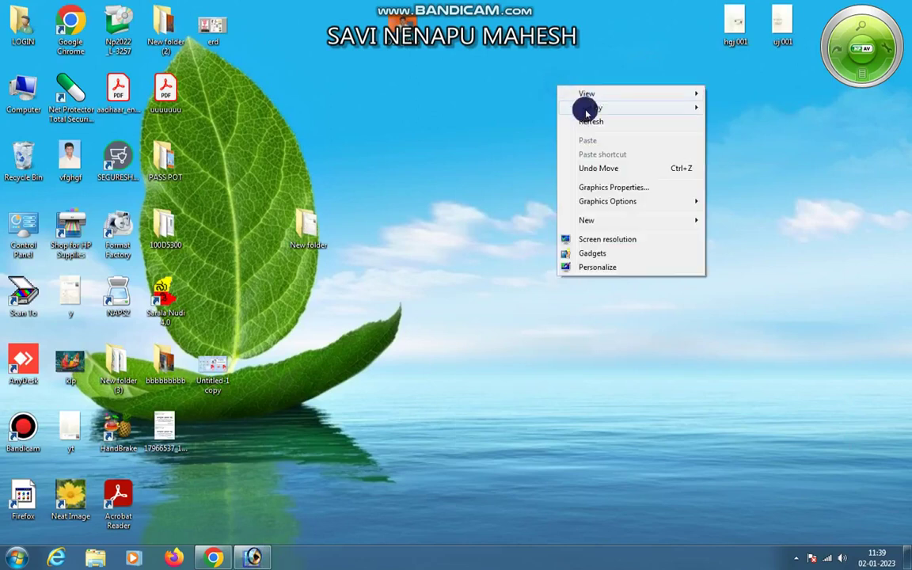
pyautogui.click(594, 122)
# Refresh the desktop three more times, then open the uuuuuuu Aadhaar form PDF
pyautogui.rightClick(557, 126)
pyautogui.click(588, 163)
pyautogui.rightClick(556, 142)
pyautogui.click(588, 178)
pyautogui.rightClick(540, 124)
pyautogui.click(554, 161)
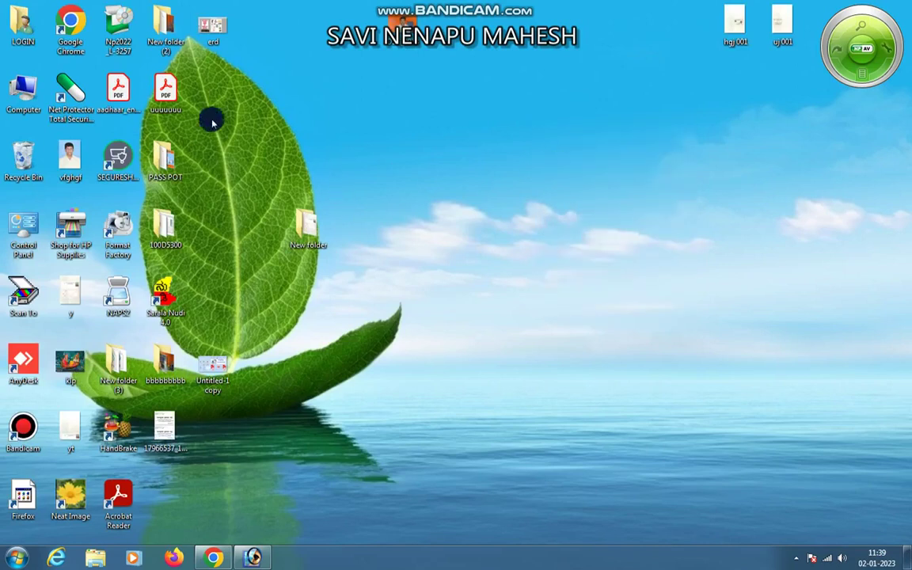
pyautogui.doubleClick(171, 92)
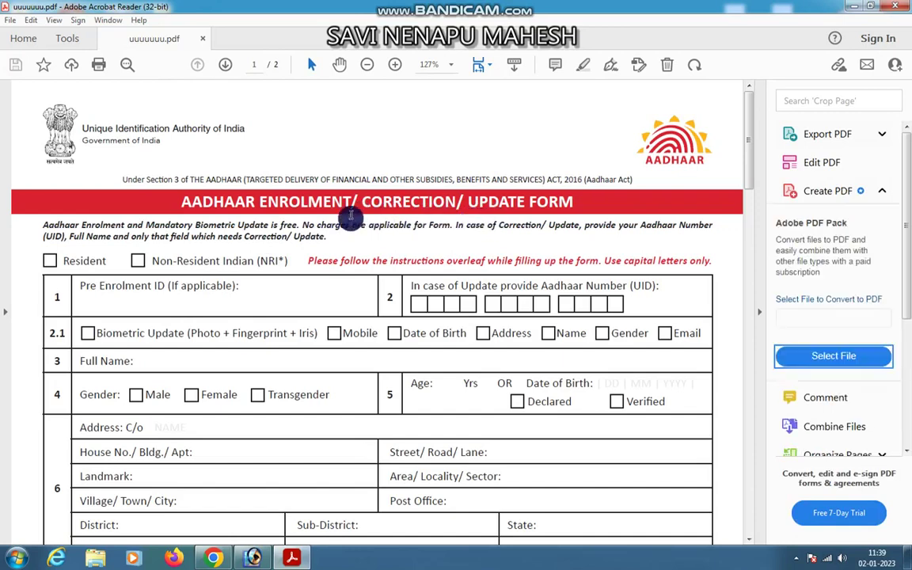
# Scroll through the Aadhaar form and set printing to the HP LaserJet Professional M1136 MFP
pyautogui.scroll(-3, 326, 148)
pyautogui.scroll(-2, 203, 146)
pyautogui.scroll(3, 209, 127)
pyautogui.scroll(2, 72, 113)
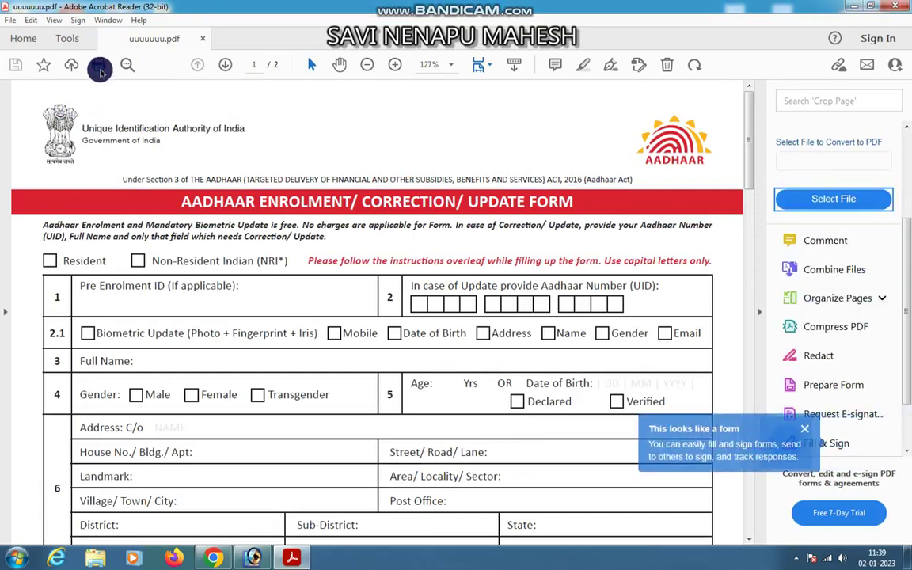
pyautogui.click(99, 67)
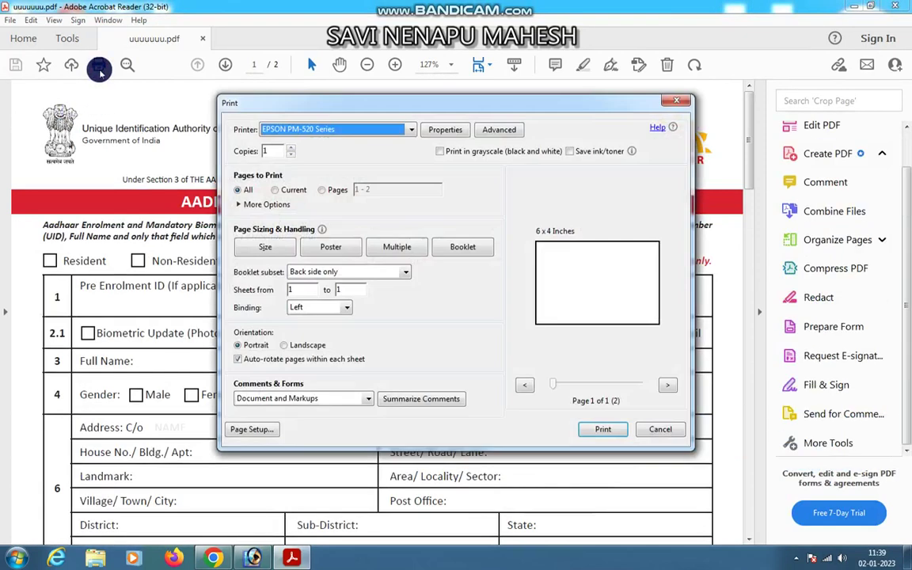
pyautogui.click(333, 129)
pyautogui.click(346, 177)
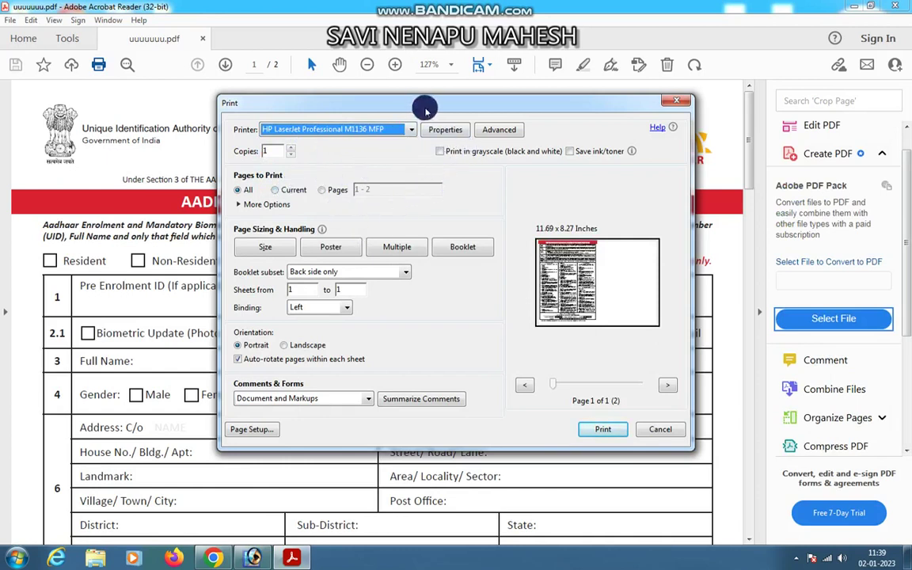
# Switch the print layout to Multiple pages per sheet
pyautogui.moveTo(421, 104); pyautogui.dragTo(464, 263)
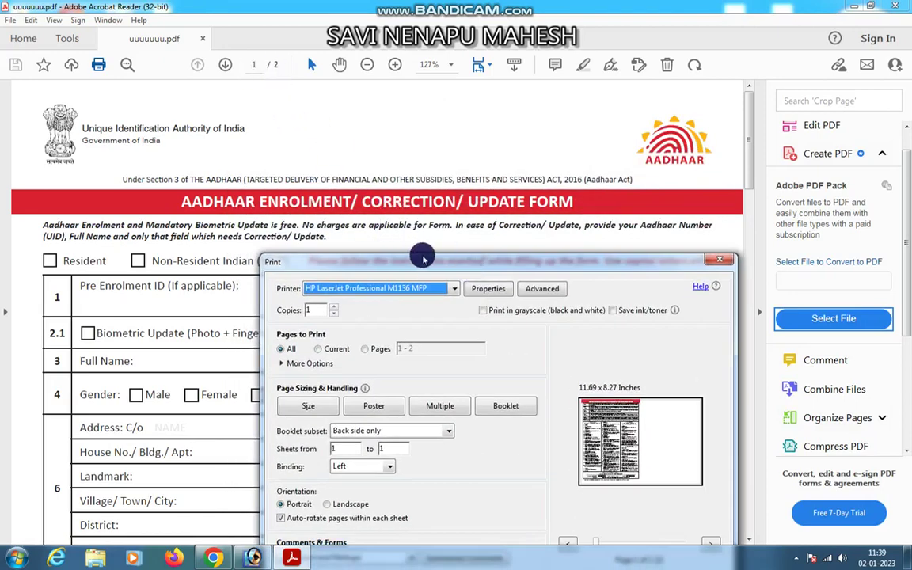
pyautogui.moveTo(428, 260); pyautogui.dragTo(424, 126)
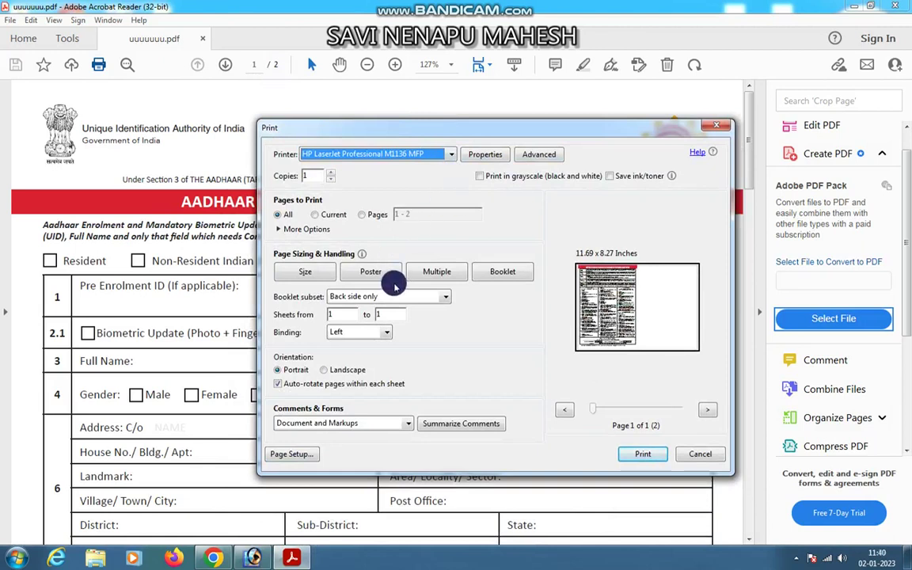
pyautogui.click(443, 274)
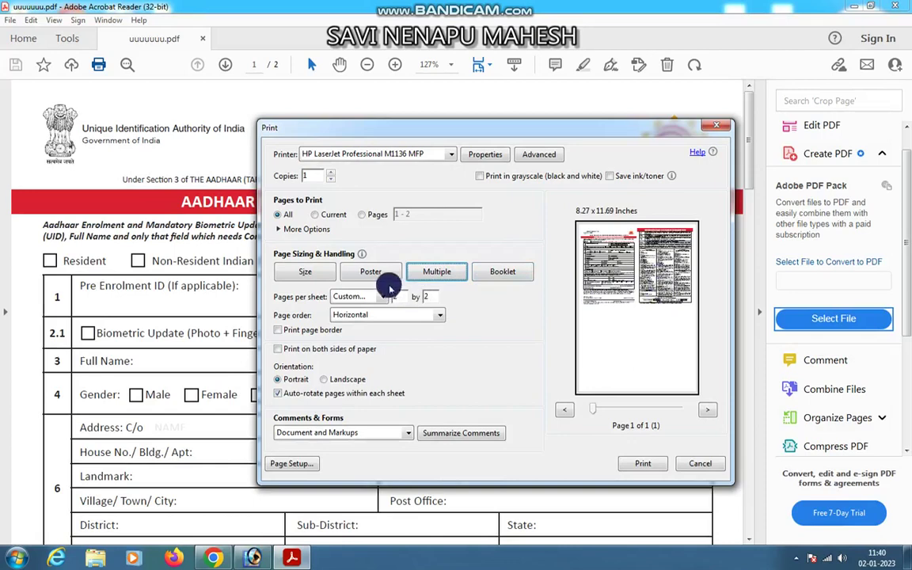
# Close the Print dialog without printing, show the desktop, and select the PASS POT folder
pyautogui.click(714, 127)
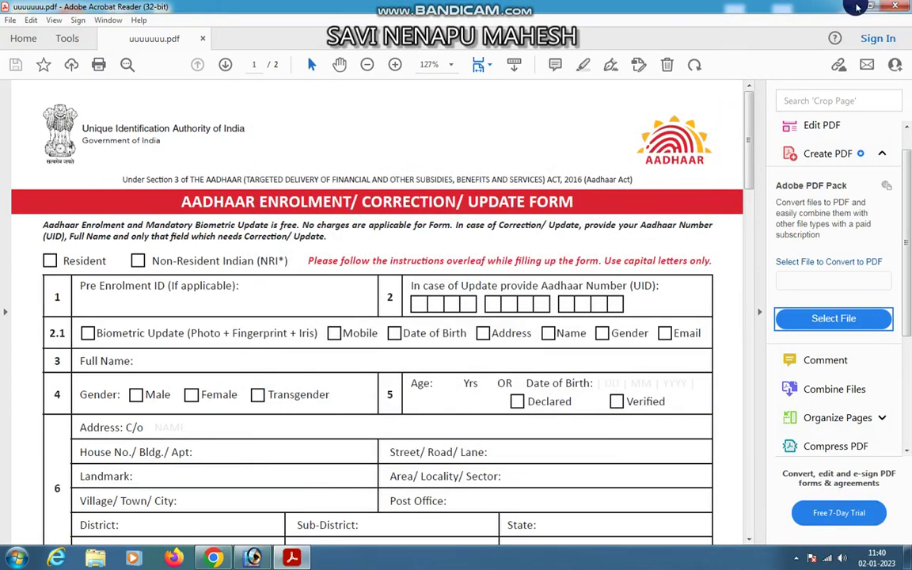
pyautogui.press('super+d')
pyautogui.click(166, 163)
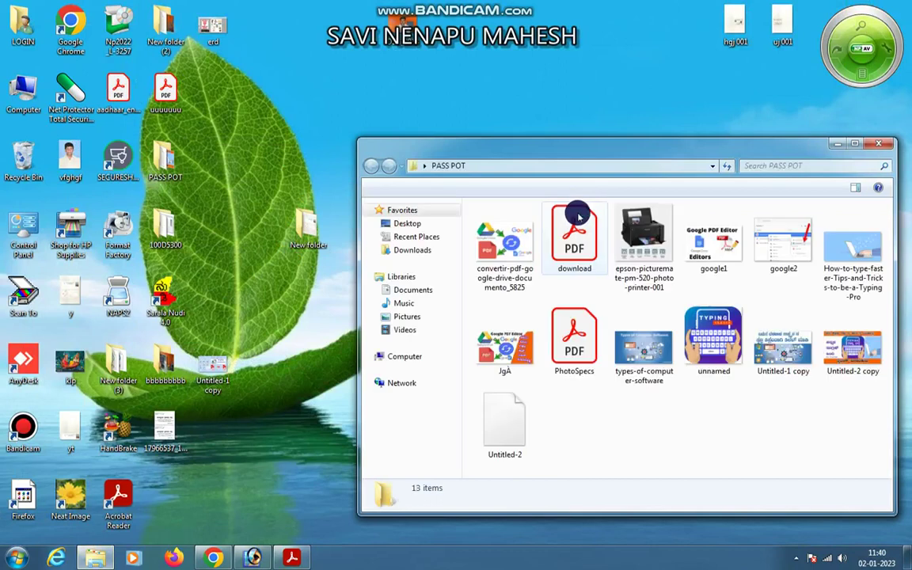
# Open PhotoSpecs.pdf from the PASS POT folder and bring up its print settings
pyautogui.doubleClick(574, 353)
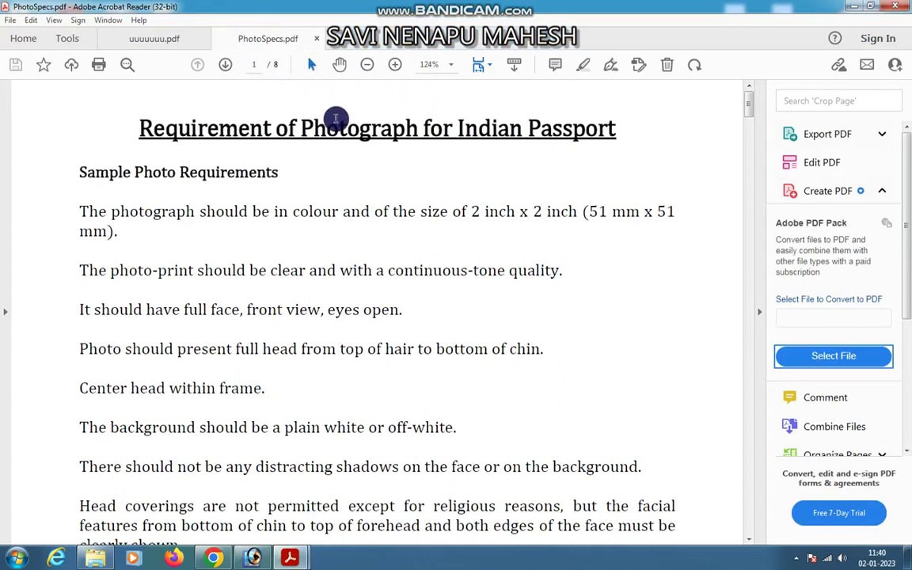
pyautogui.click(103, 69)
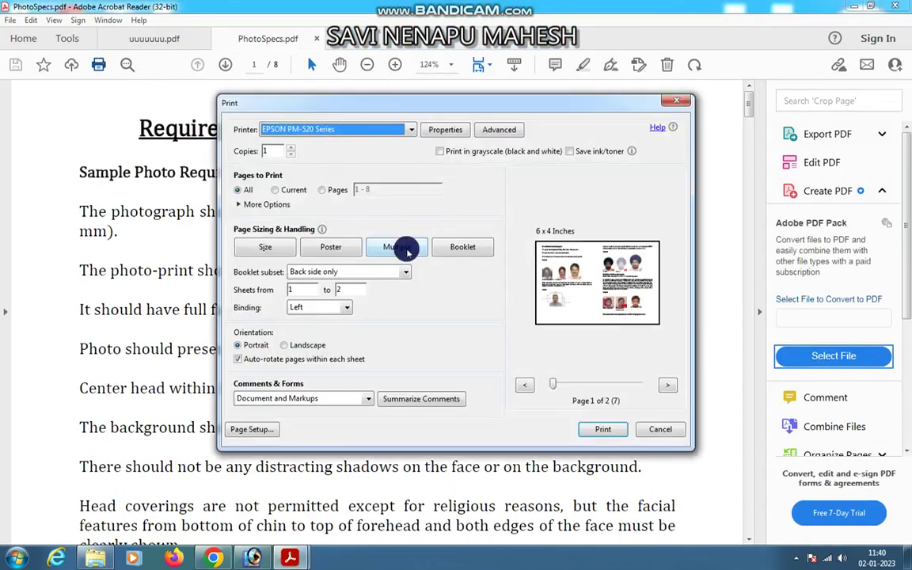
# Lay out PhotoSpecs 2 by 2 per sheet on the EPSON PM-520 Series and preview both sheets
pyautogui.click(396, 247)
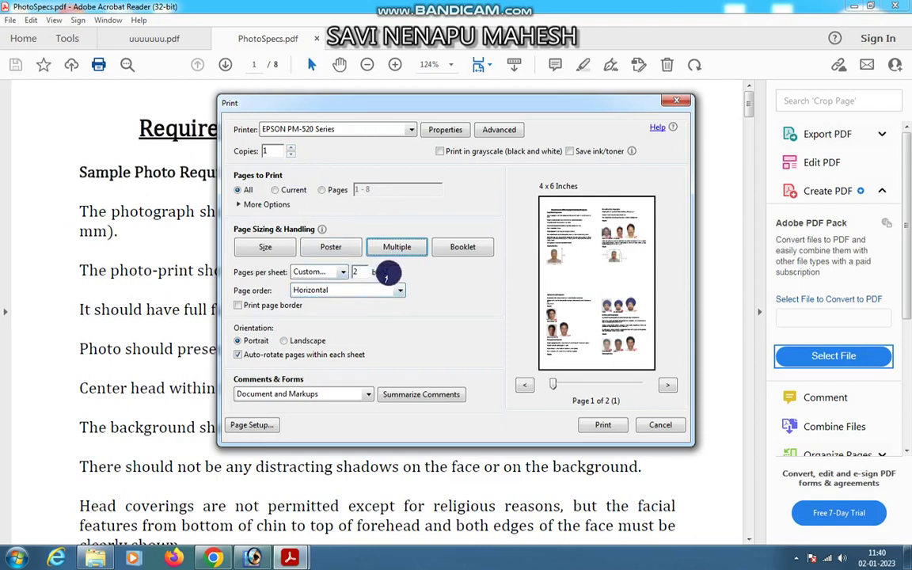
pyautogui.click(668, 386)
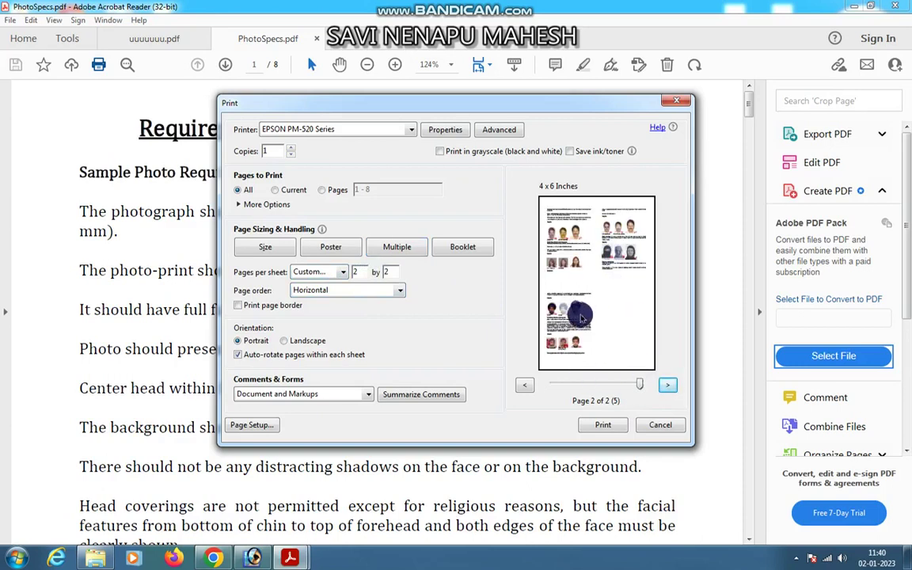
pyautogui.click(525, 385)
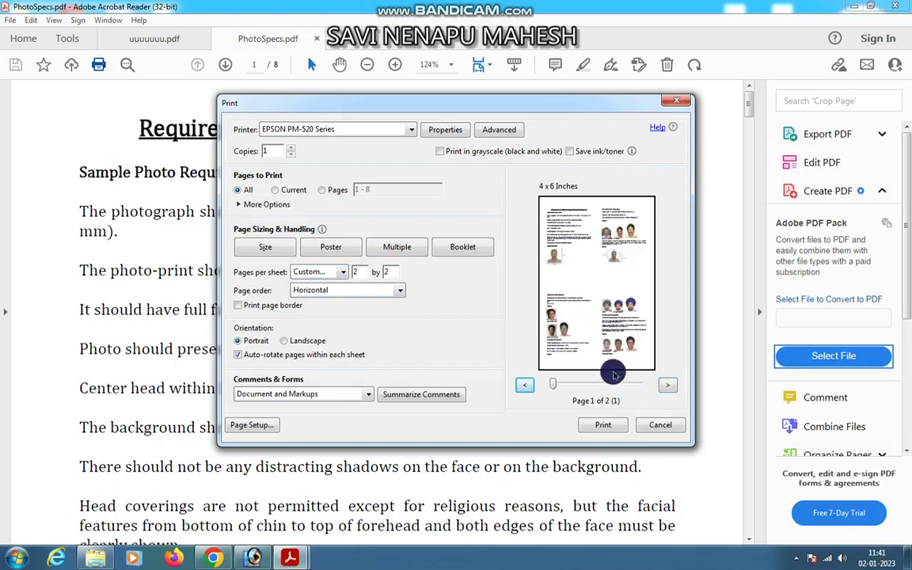
pyautogui.click(664, 384)
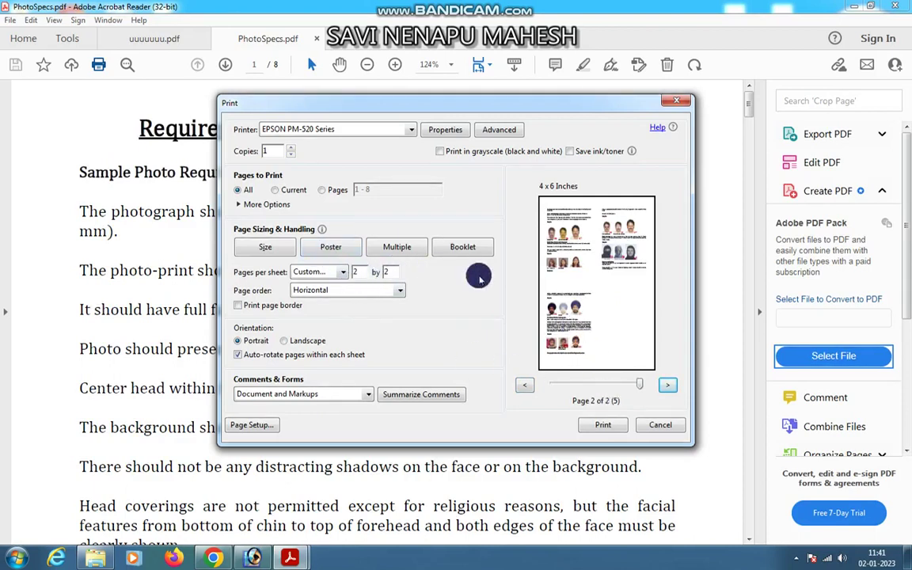
# Try Horizontal, then Horizontal Reversed page order, checking the first sheet preview
pyautogui.click(401, 293)
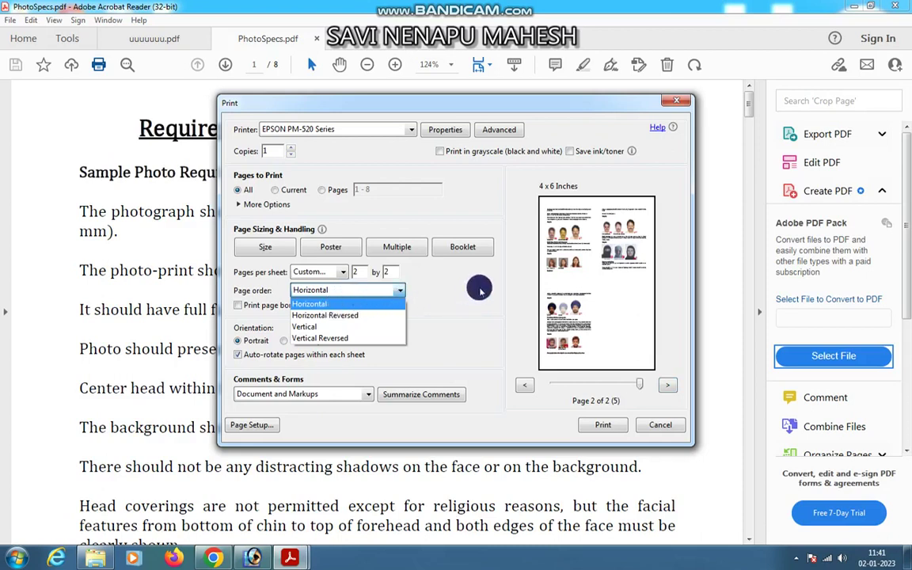
pyautogui.click(522, 382)
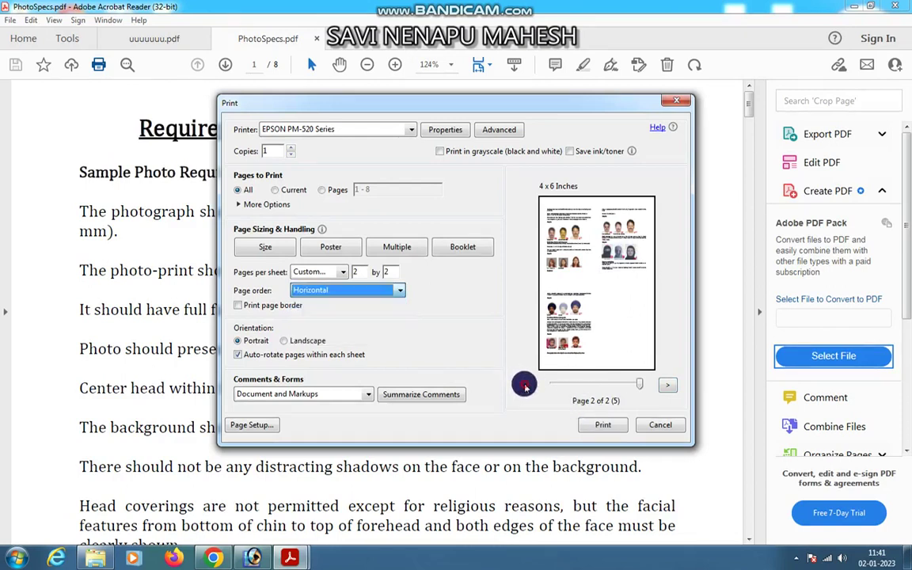
pyautogui.click(526, 385)
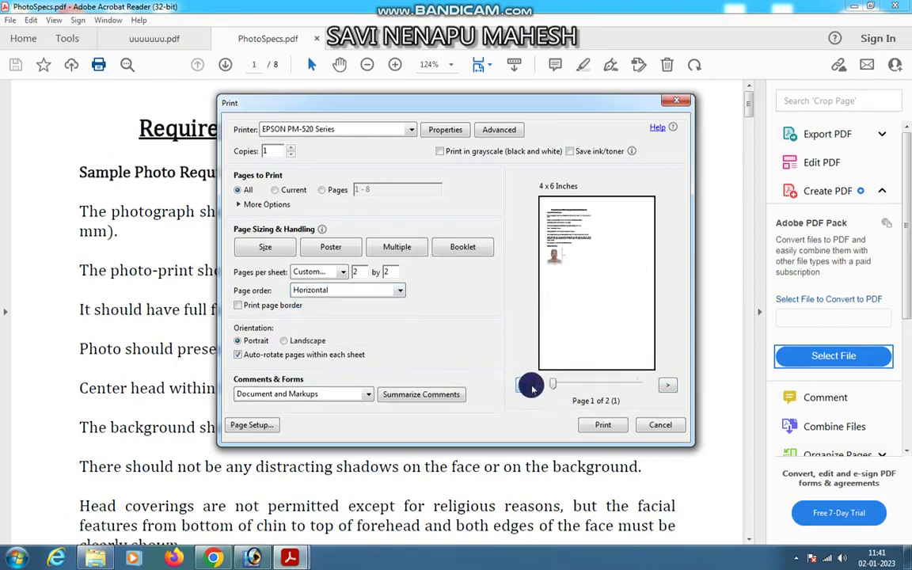
pyautogui.click(399, 290)
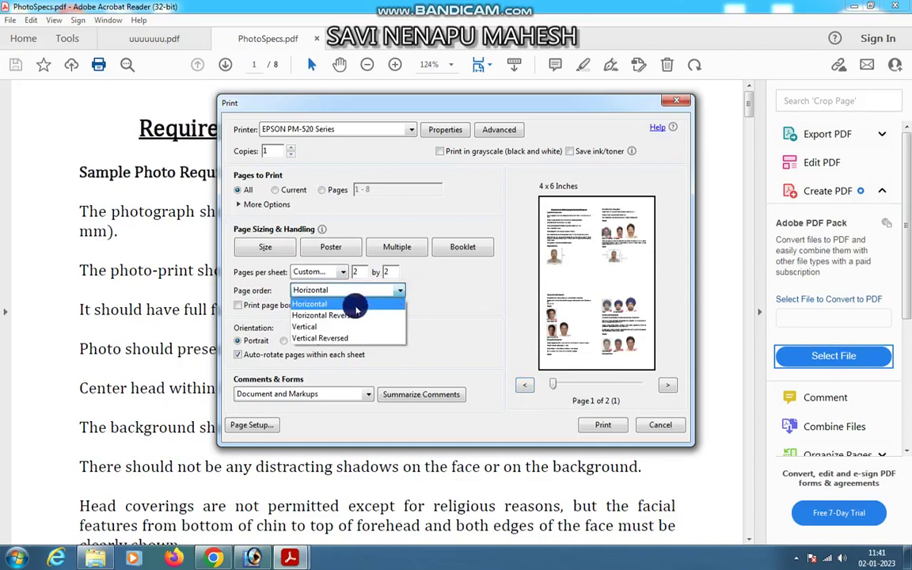
pyautogui.click(342, 316)
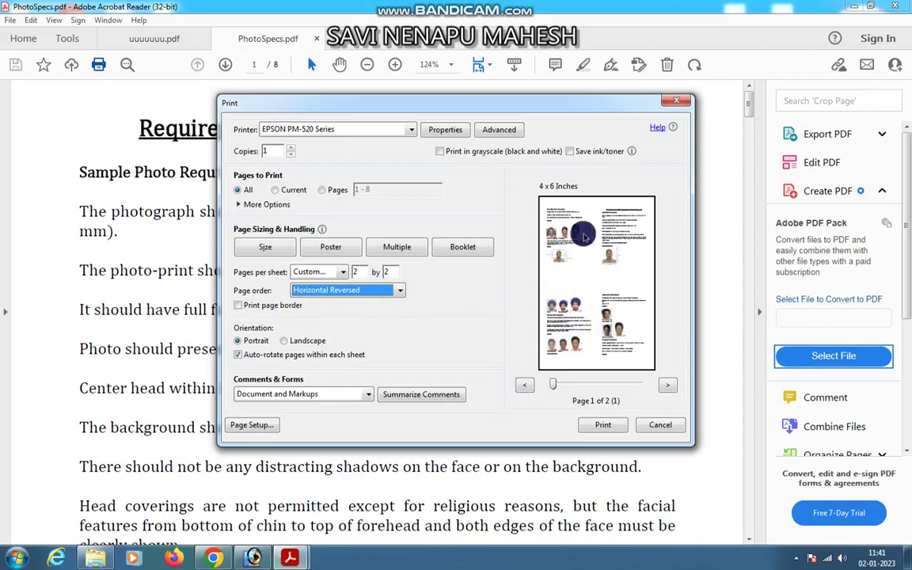
# Try Vertical Reversed, settle on Horizontal page order, and preview the second sheet
pyautogui.click(393, 290)
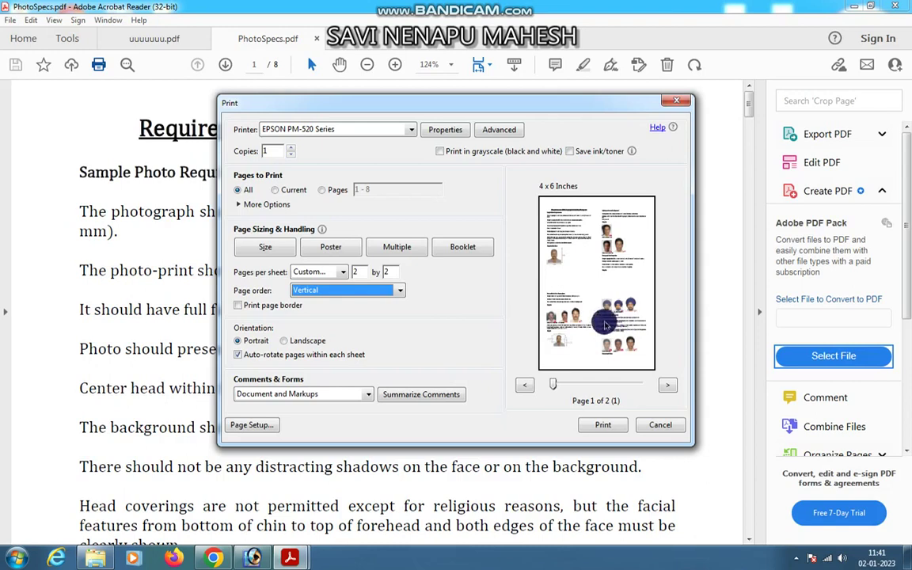
pyautogui.click(338, 290)
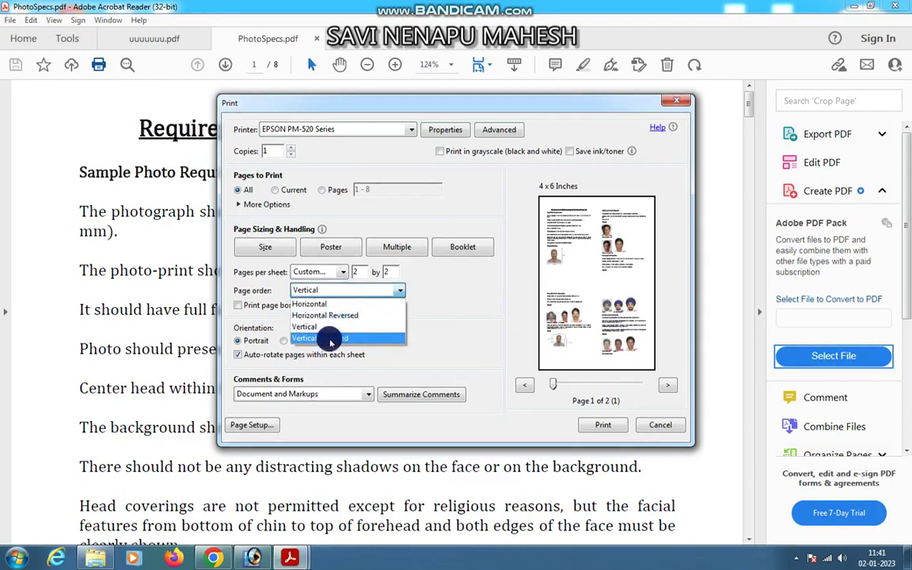
pyautogui.click(330, 339)
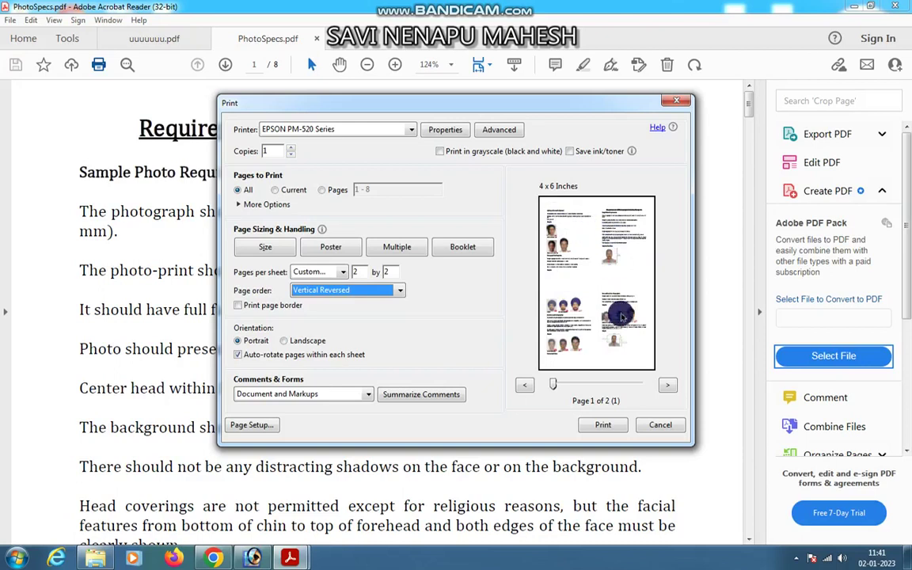
pyautogui.click(345, 293)
pyautogui.click(321, 305)
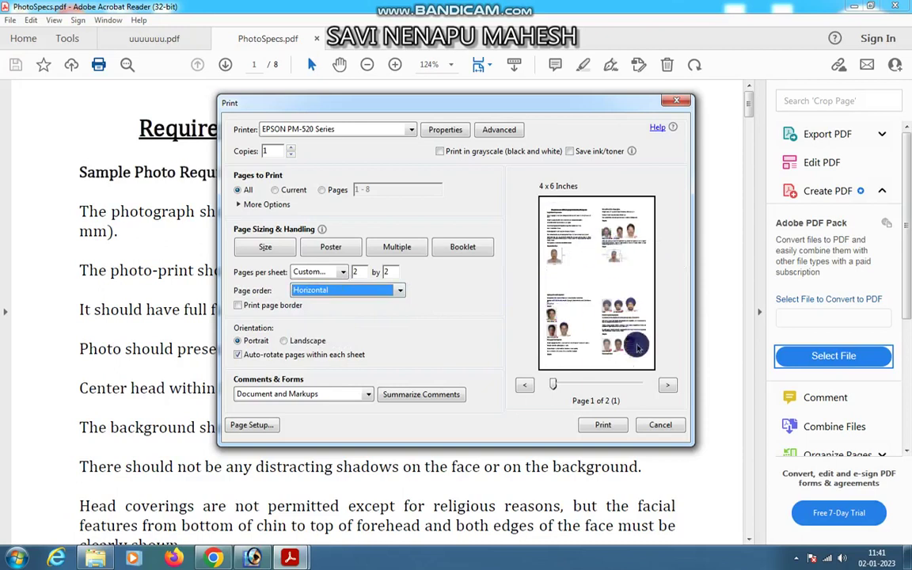
pyautogui.click(666, 387)
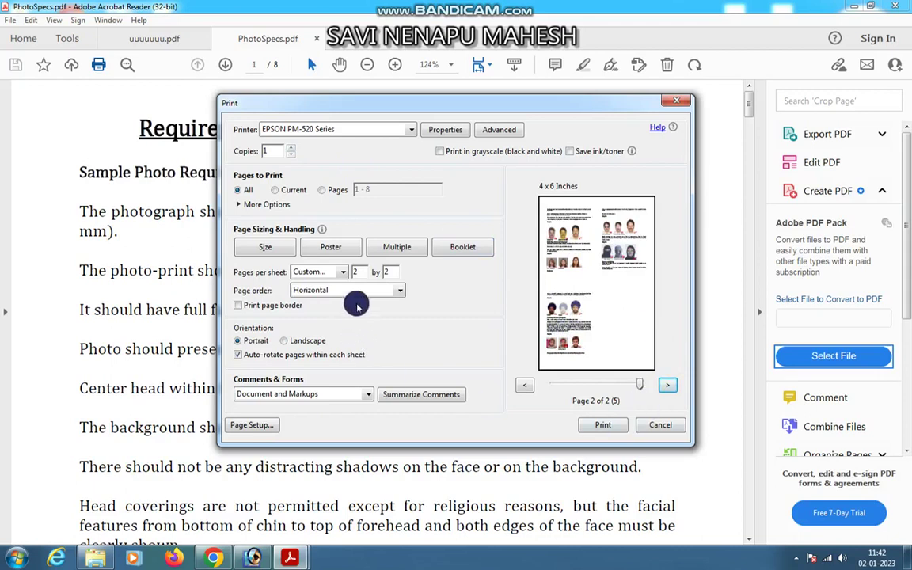
# Switch to Poster printing and step through the tile previews up to page 5
pyautogui.click(342, 250)
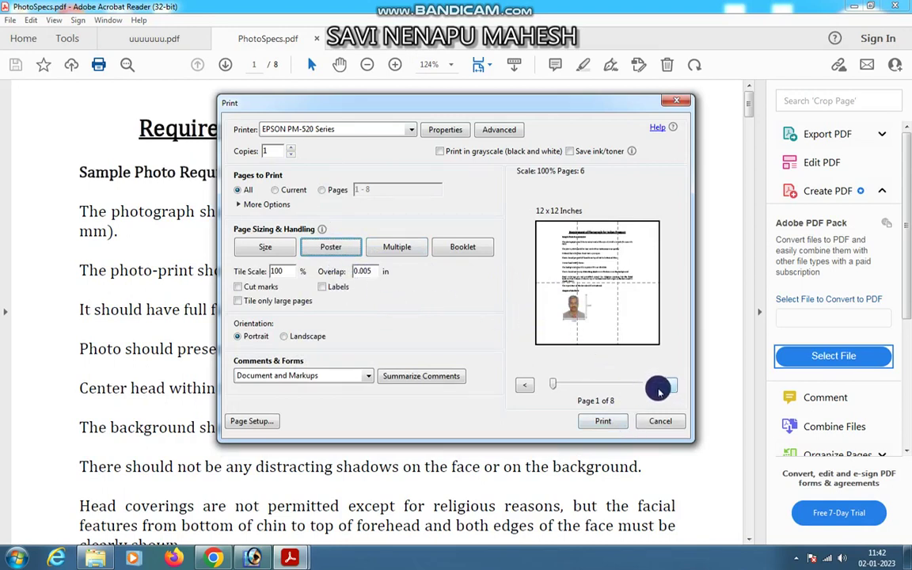
pyautogui.click(662, 389)
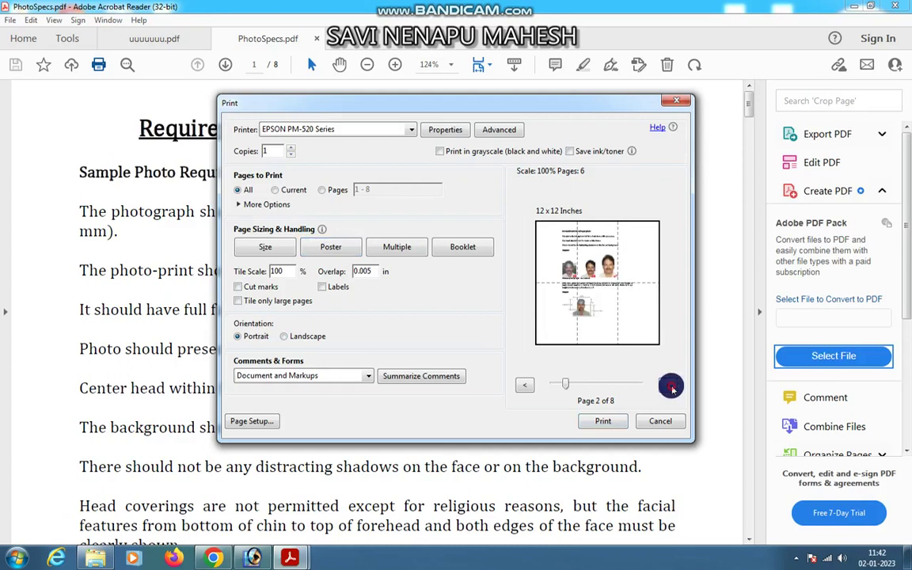
pyautogui.click(671, 387)
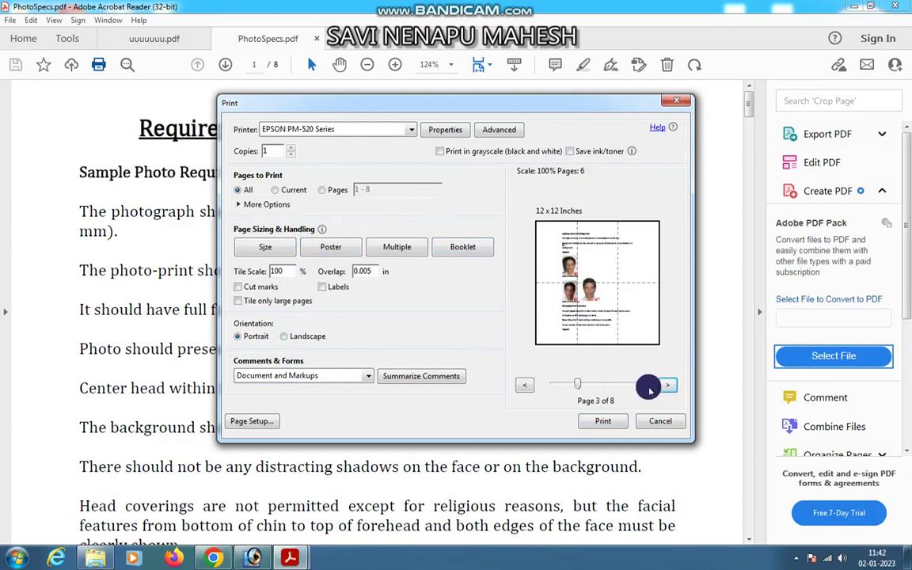
pyautogui.moveTo(543, 391); pyautogui.dragTo(558, 384)
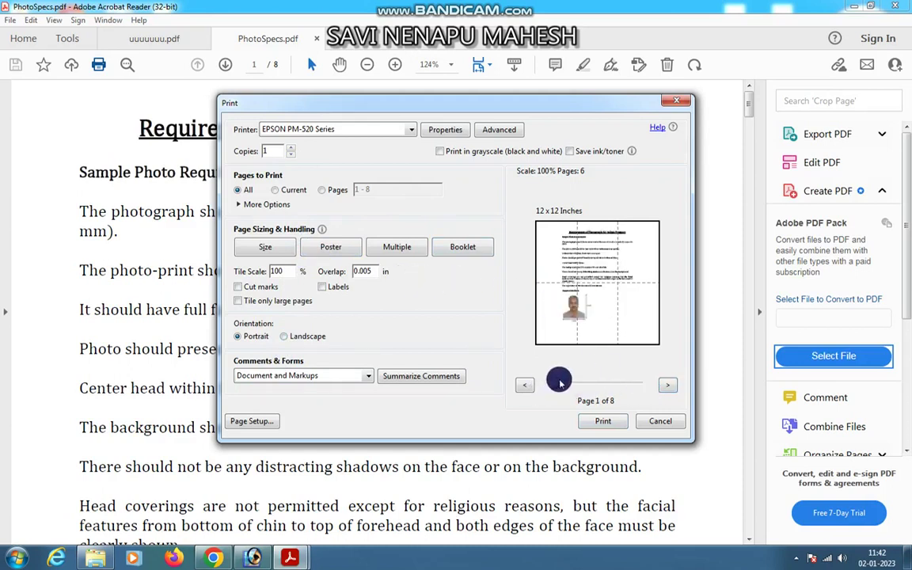
pyautogui.click(668, 385)
pyautogui.click(667, 386)
pyautogui.click(667, 386)
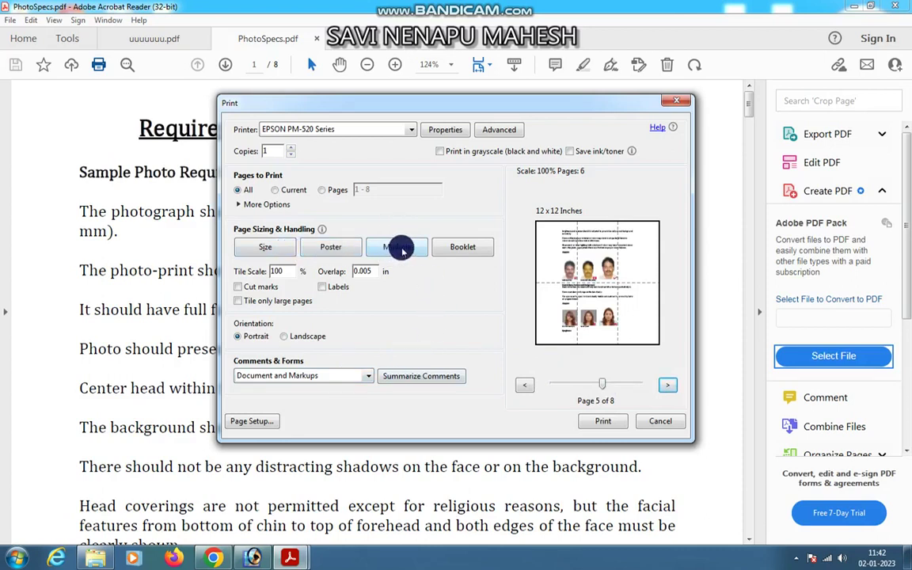
# Close the Print dialog without printing, cancel closing the tabs, and minimise Acrobat
pyautogui.click(674, 102)
pyautogui.click(897, 10)
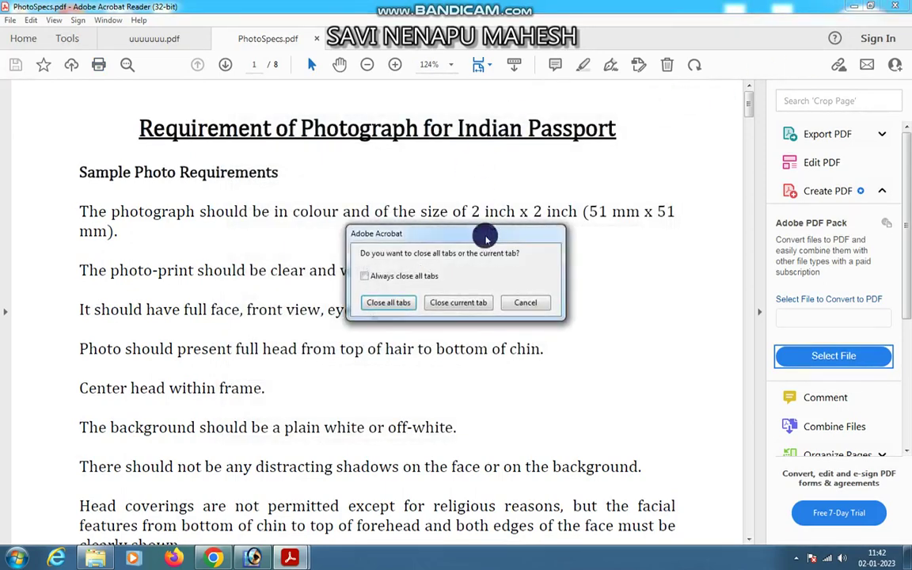
pyautogui.click(472, 274)
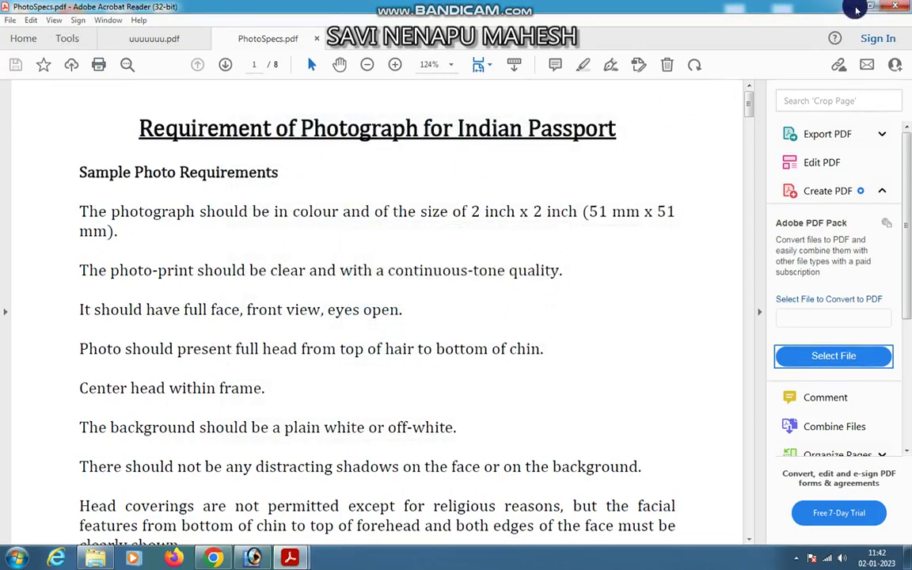
pyautogui.click(856, 9)
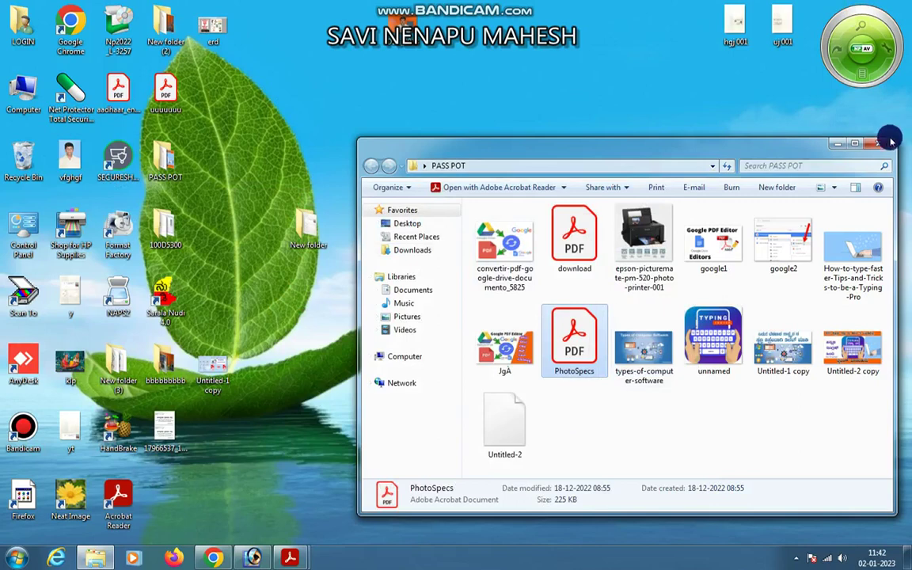
# Close the PASS POT folder and open the uuuuuuu Aadhaar form PDF from the desktop
pyautogui.click(890, 141)
pyautogui.moveTo(167, 85)
pyautogui.mouseDown()
pyautogui.moveTo(356, 204)
pyautogui.moveTo(267, 117)
pyautogui.mouseUp()
pyautogui.doubleClick(269, 93)
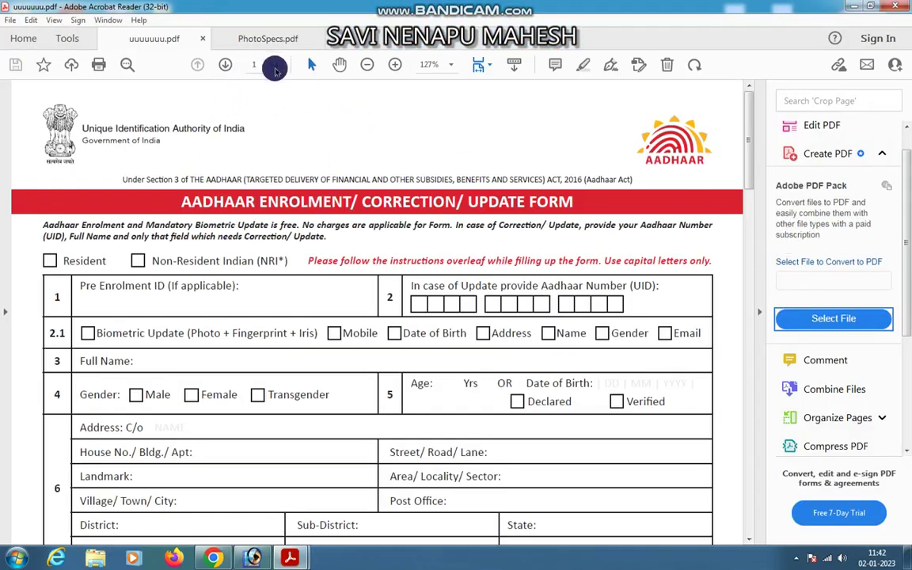
pyautogui.scroll(-3, 401, 271)
pyautogui.scroll(-5, 402, 271)
pyautogui.scroll(-2, 468, 299)
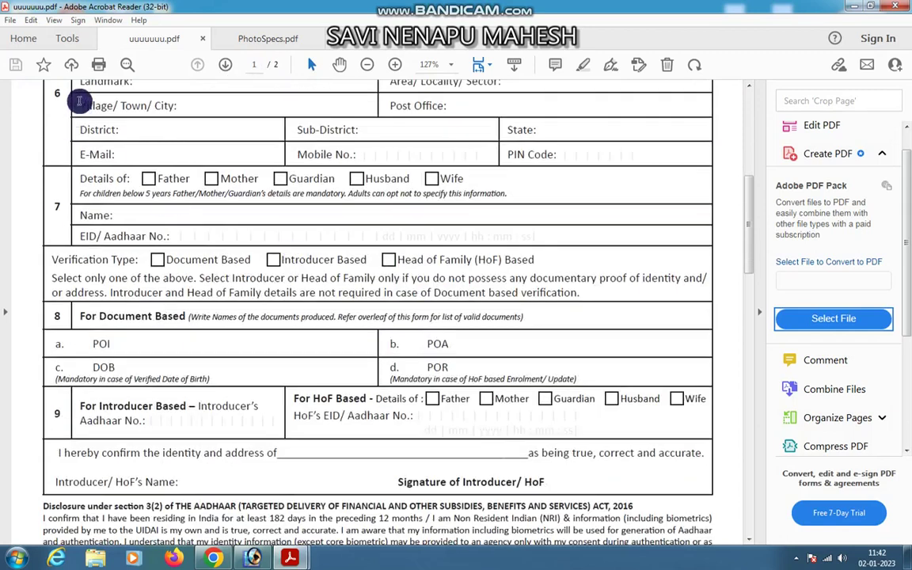
# Check and close the print settings, drag to the page 2 instructions, then reopen Print
pyautogui.click(99, 66)
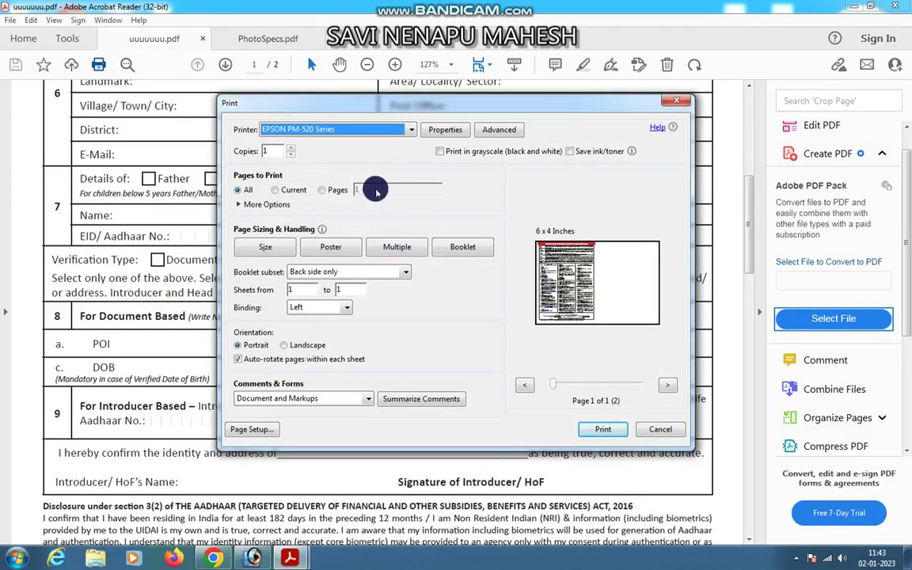
pyautogui.click(676, 100)
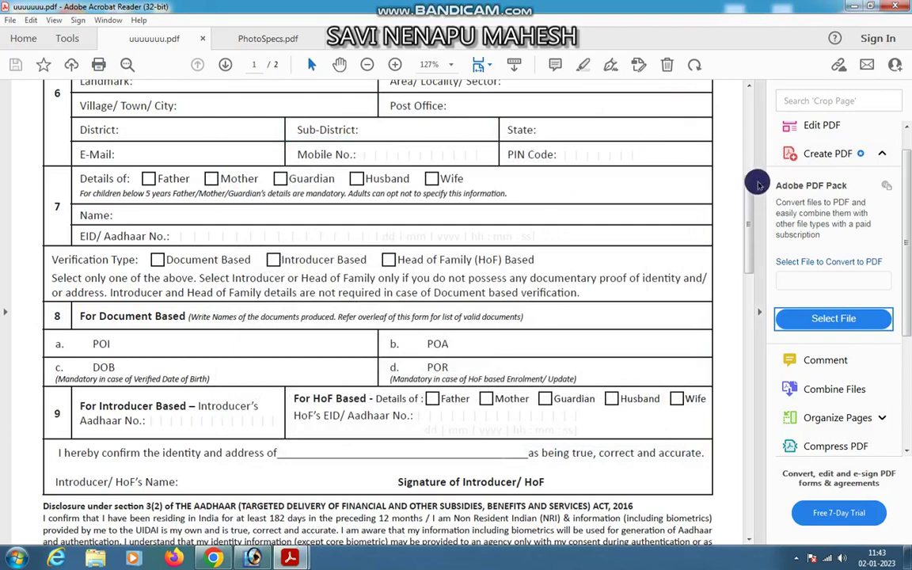
pyautogui.moveTo(748, 195); pyautogui.dragTo(747, 322)
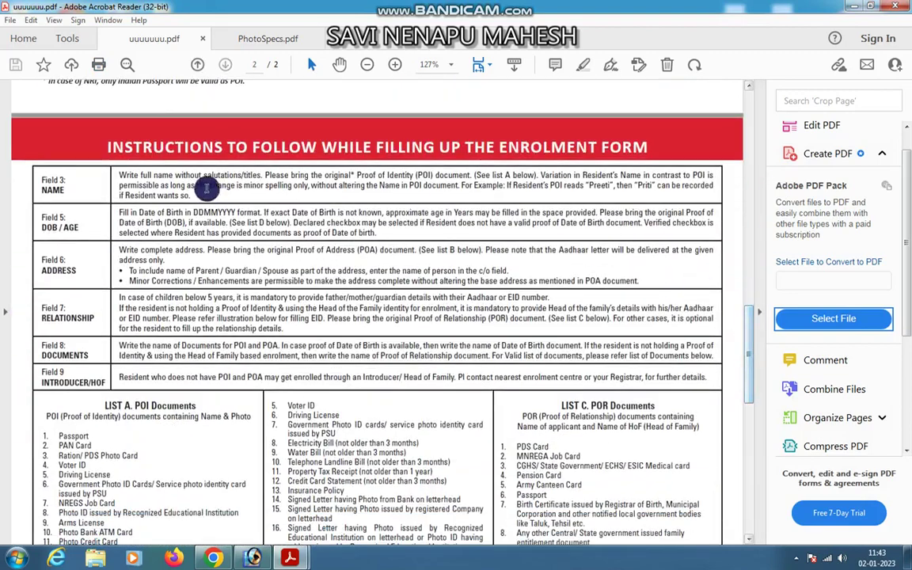
pyautogui.moveTo(745, 322)
pyautogui.mouseDown()
pyautogui.moveTo(750, 201)
pyautogui.moveTo(749, 282)
pyautogui.mouseUp()
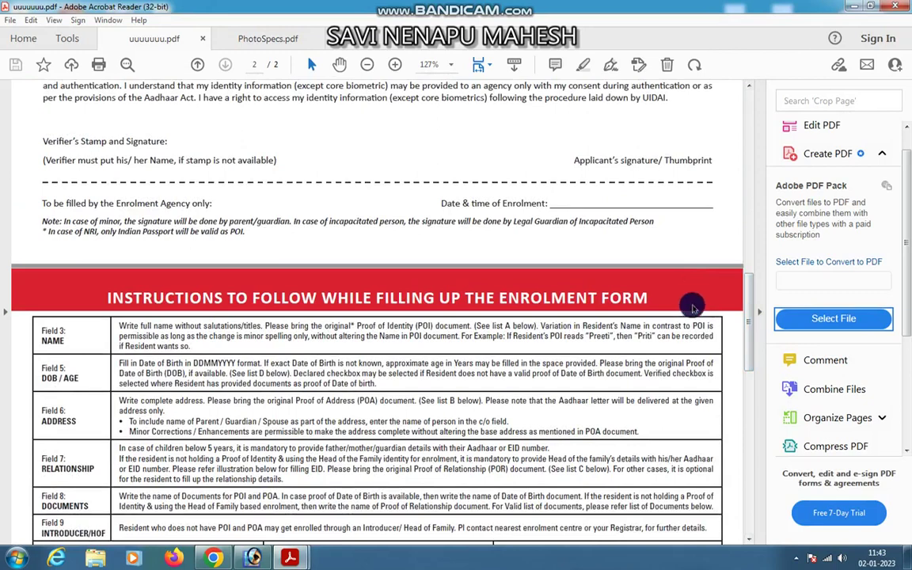
pyautogui.moveTo(750, 314); pyautogui.dragTo(749, 345)
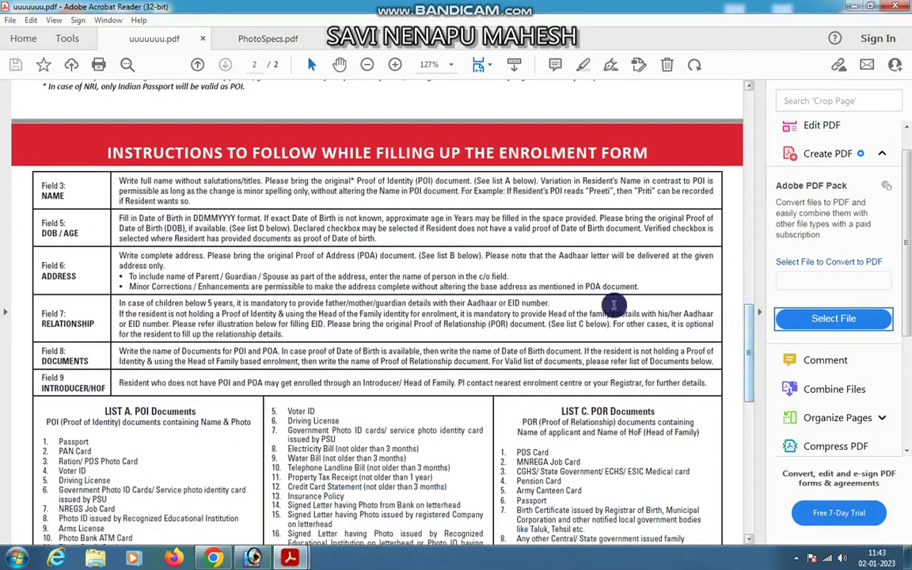
pyautogui.click(99, 65)
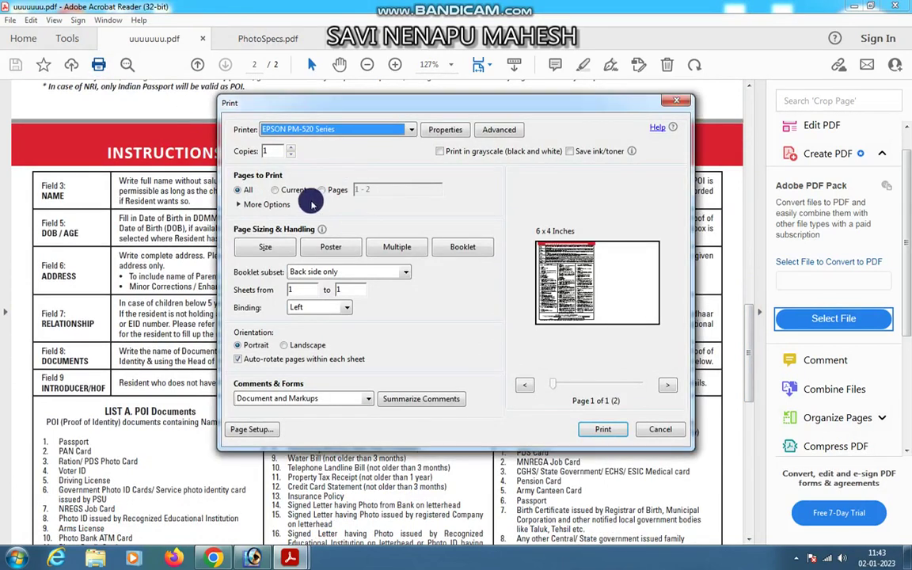
# Target the HP LaserJet Professional M1136 MFP, review its properties, and print only page 2
pyautogui.click(356, 129)
pyautogui.click(351, 178)
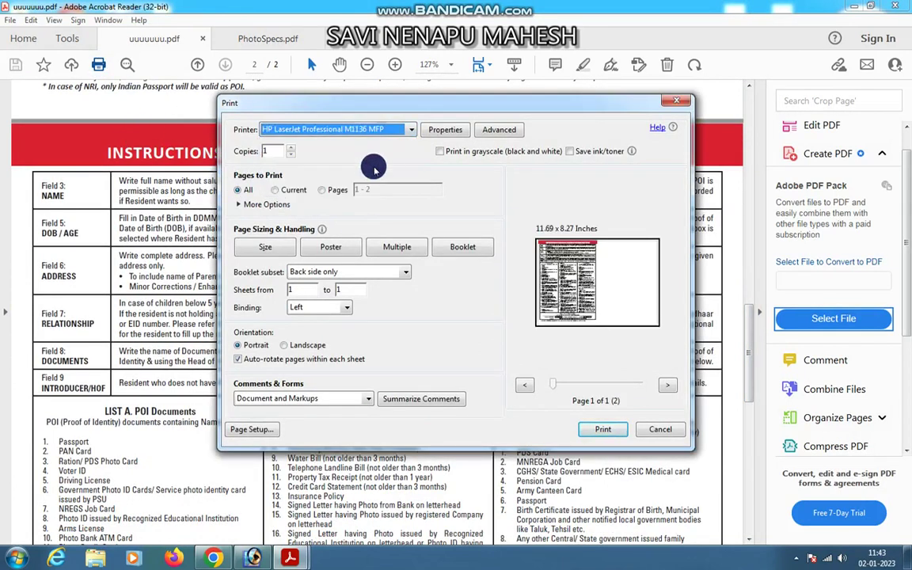
pyautogui.click(464, 131)
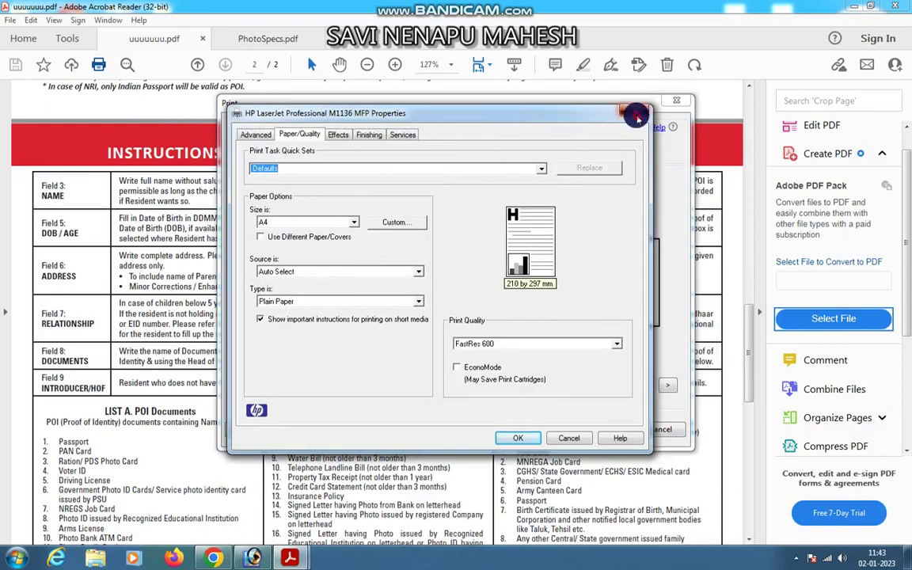
pyautogui.click(634, 110)
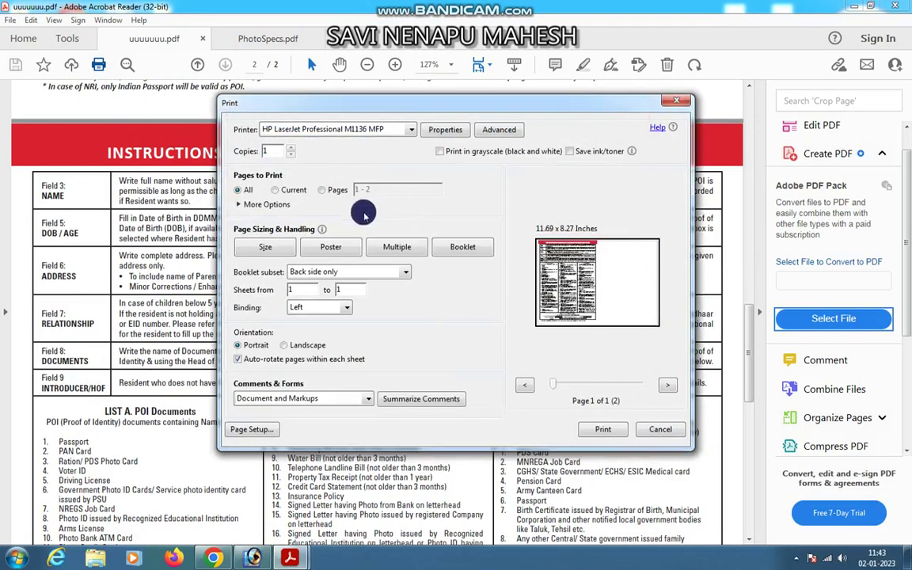
pyautogui.click(281, 193)
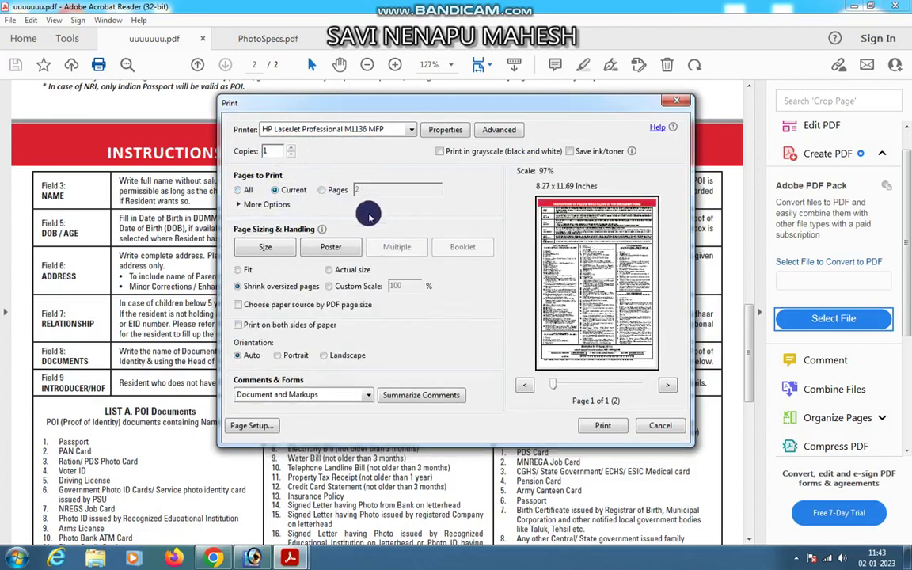
pyautogui.click(322, 191)
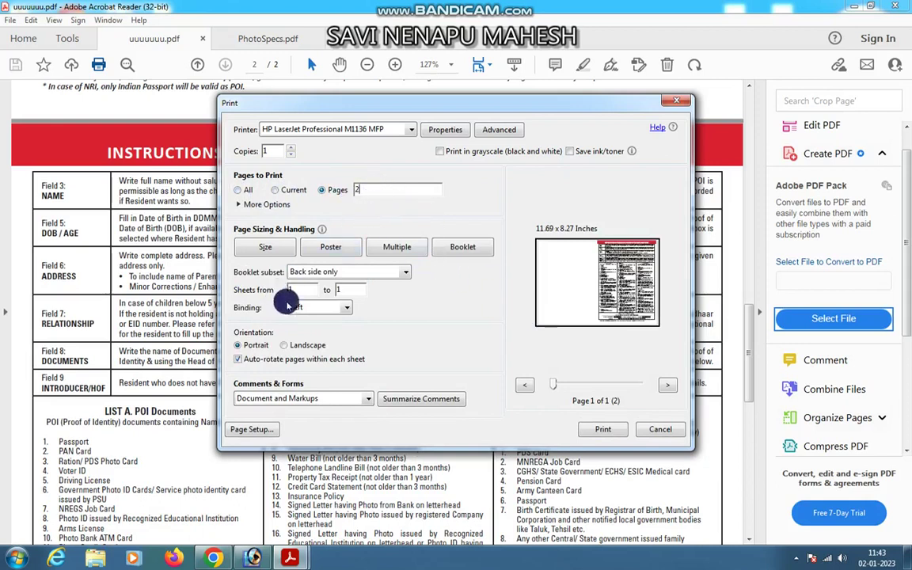
# Replace booklet with Size scaling set to Shrink oversized pages, keeping Document and Markups
pyautogui.click(376, 274)
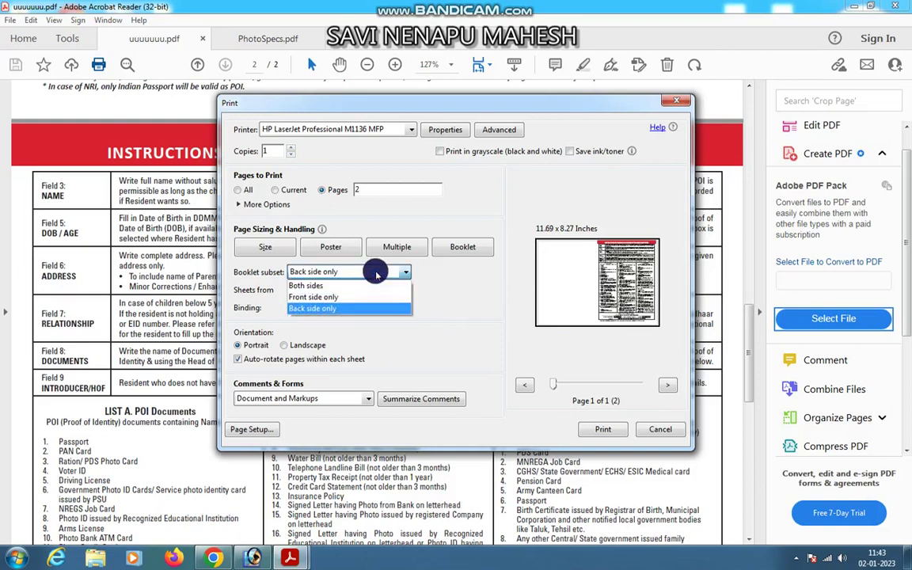
pyautogui.click(271, 251)
pyautogui.click(276, 250)
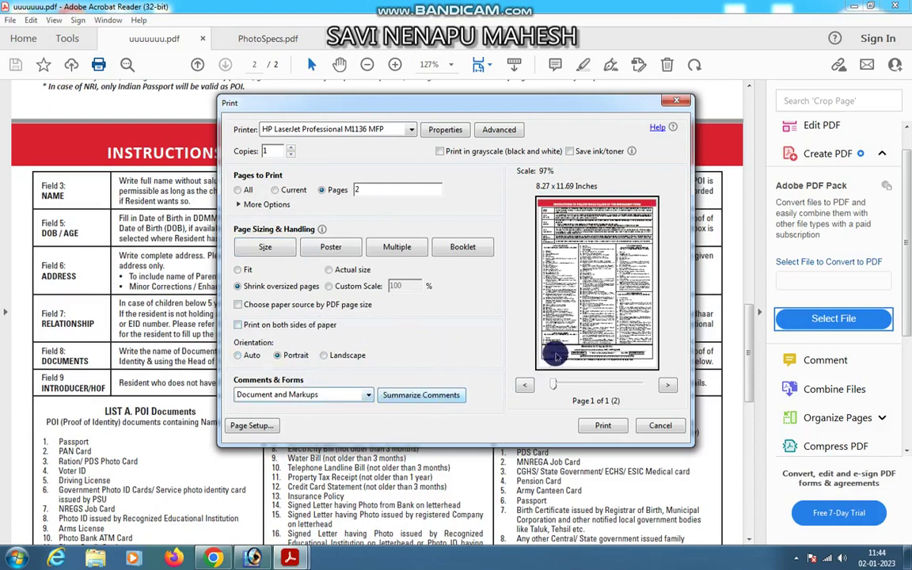
pyautogui.click(341, 395)
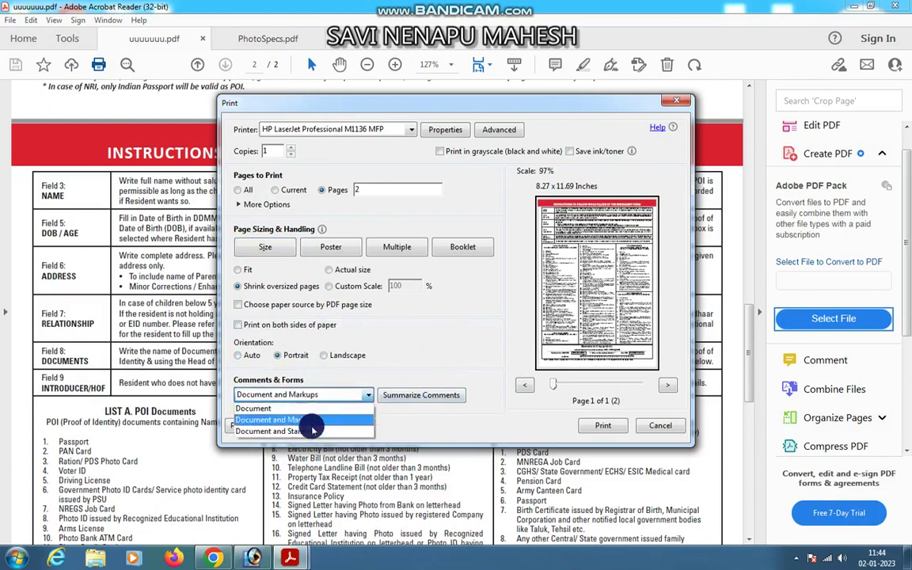
pyautogui.click(307, 421)
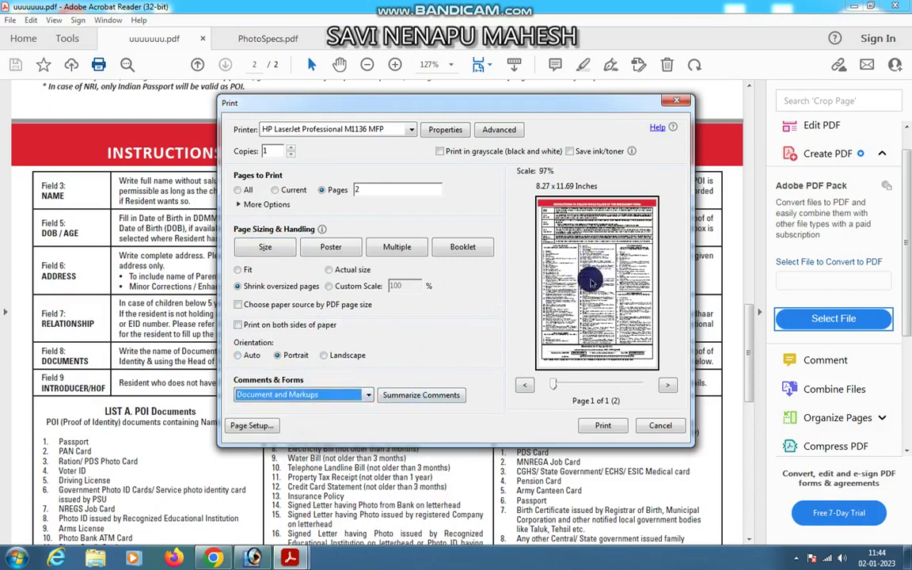
# Check the preview pages and change the print range to page 1
pyautogui.click(667, 388)
pyautogui.click(522, 386)
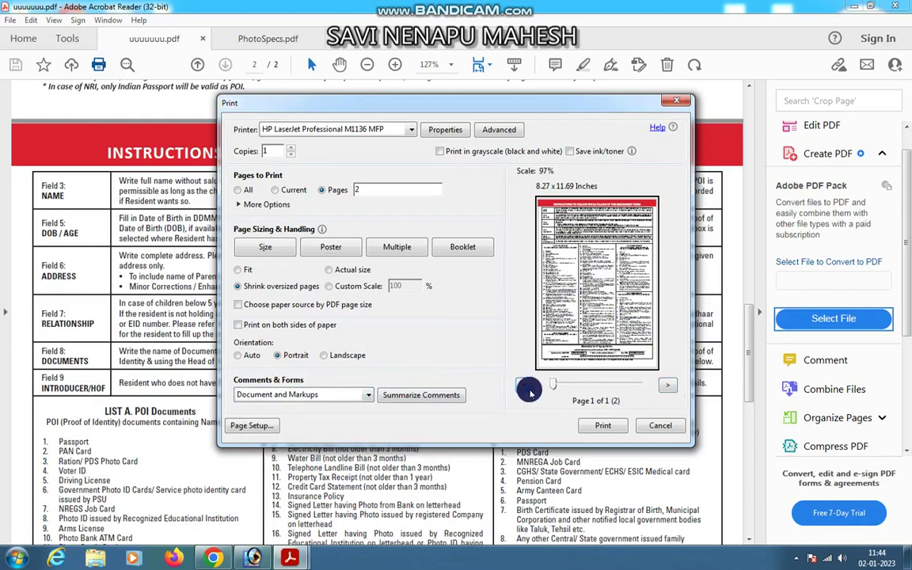
pyautogui.doubleClick(383, 192)
pyautogui.write('1')
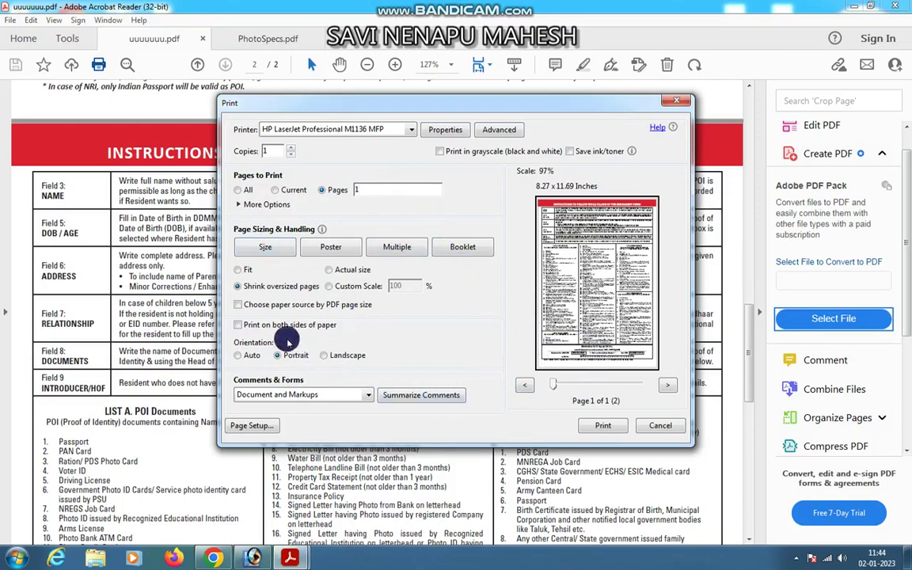
# Set page sizing to Fit, then close the Print dialog without printing
pyautogui.click(328, 270)
pyautogui.click(239, 270)
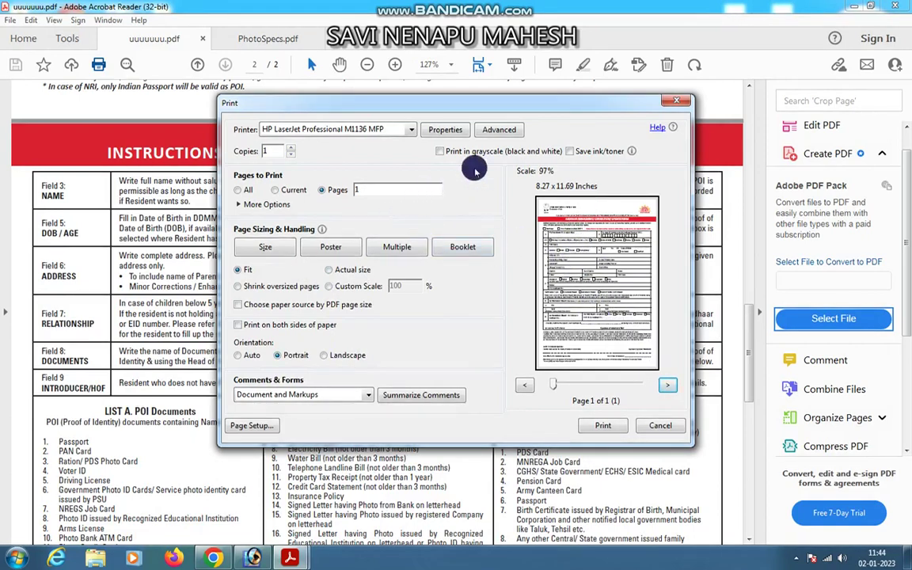
pyautogui.click(677, 100)
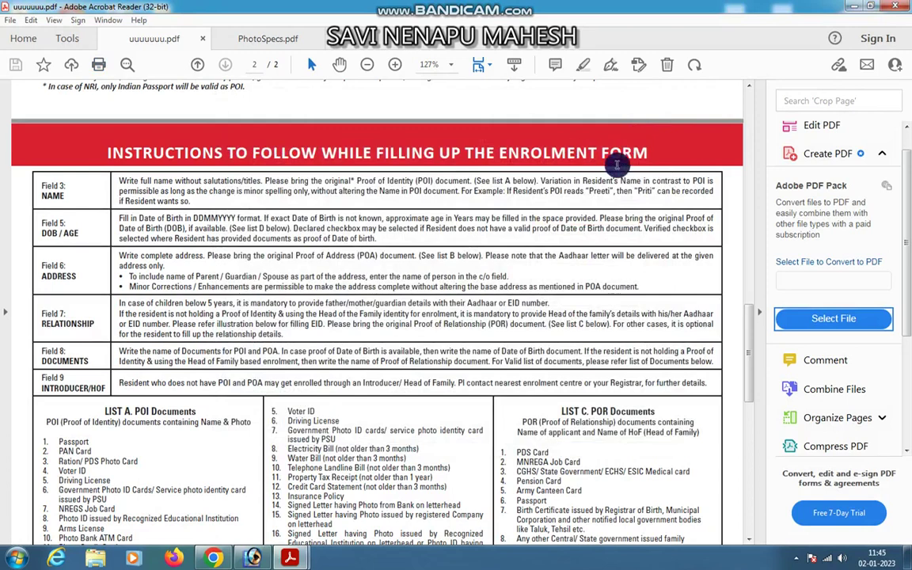
# Close Acrobat Reader with Close all tabs, then refresh the desktop
pyautogui.click(898, 7)
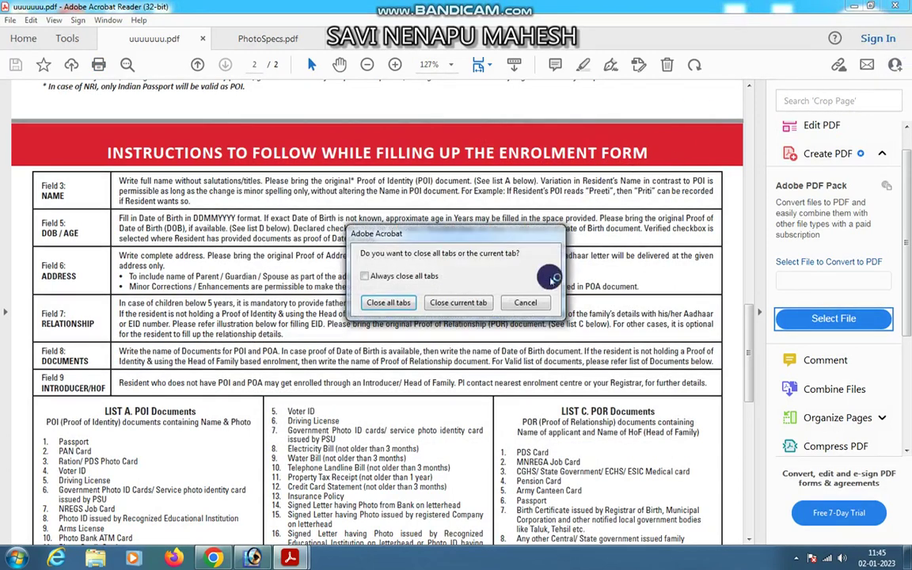
pyautogui.click(514, 302)
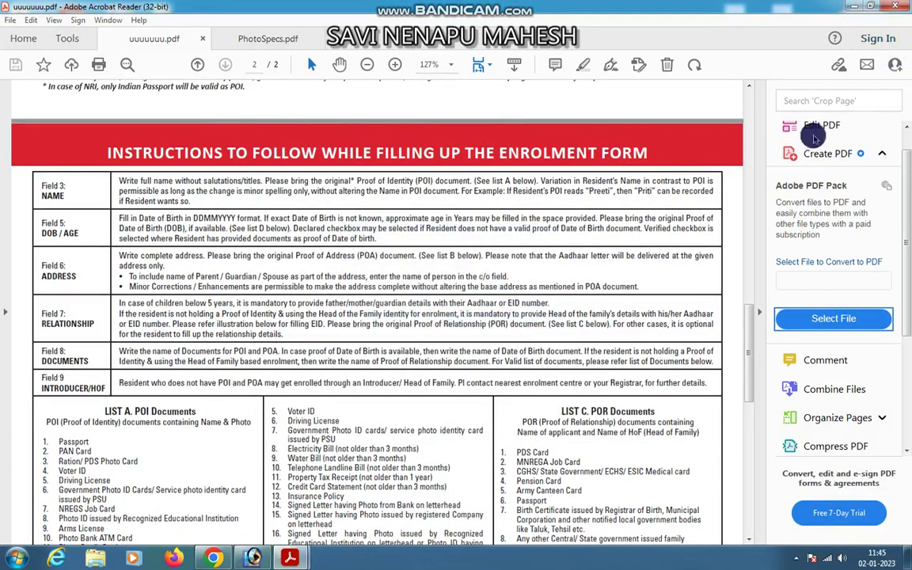
pyautogui.click(897, 7)
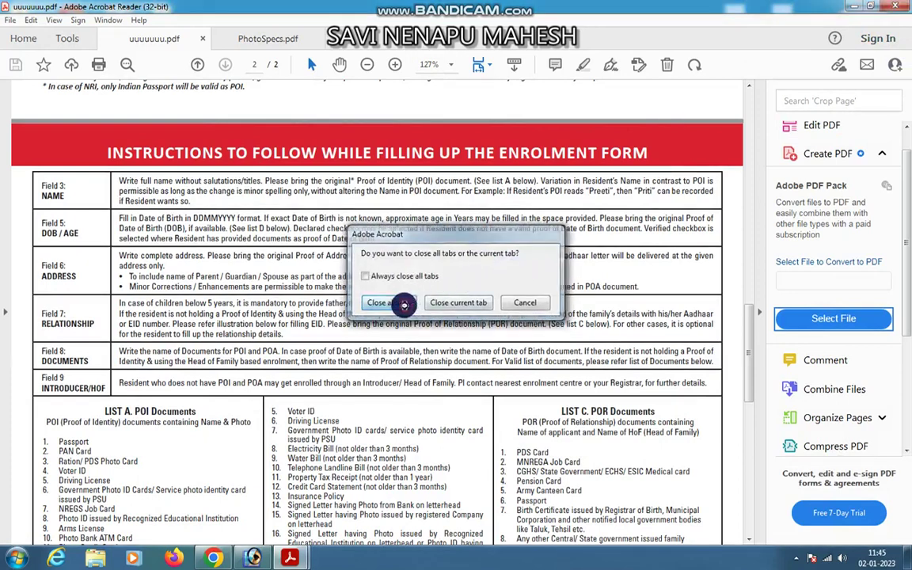
pyautogui.click(400, 301)
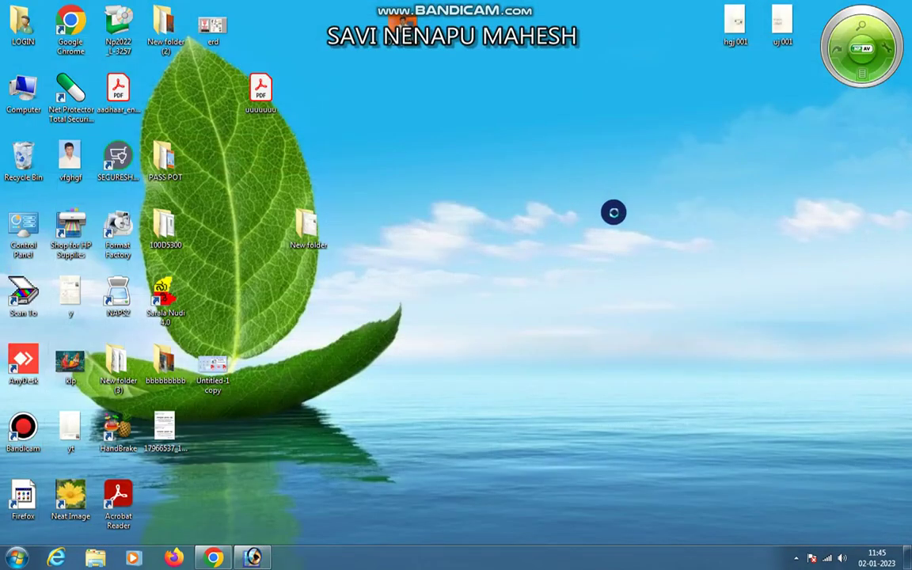
pyautogui.rightClick(614, 212)
pyautogui.click(612, 205)
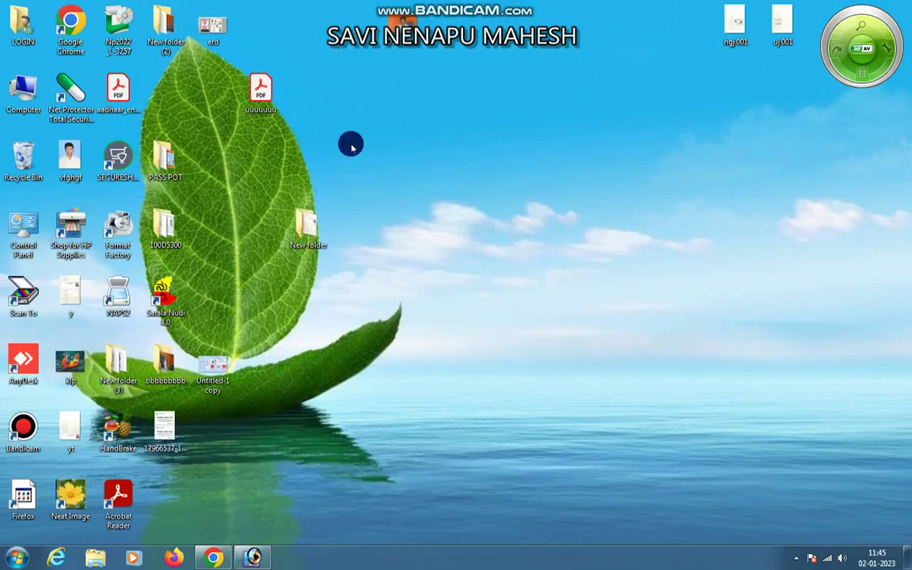
# Drag the Aadhaar PDF from the desktop into Photoshop and open page 1
pyautogui.click(253, 557)
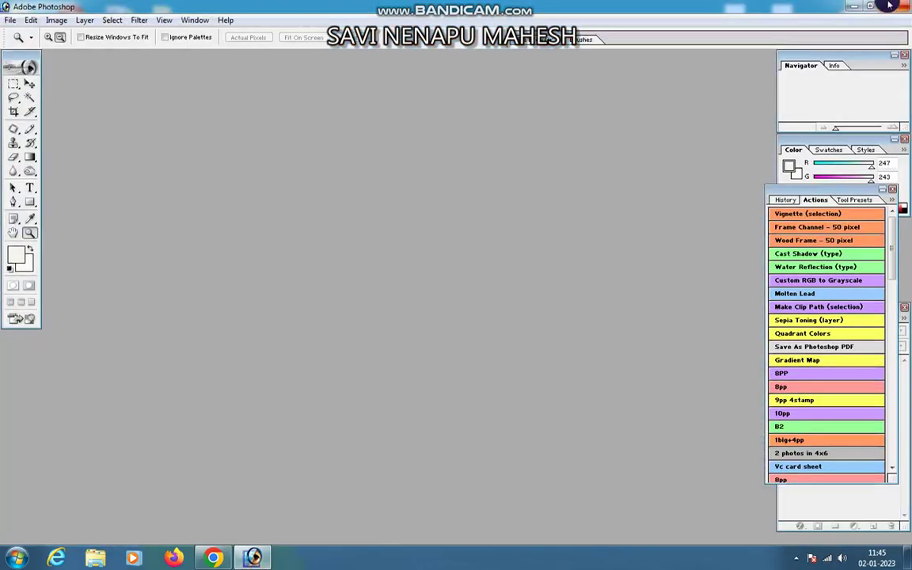
pyautogui.click(854, 8)
pyautogui.moveTo(260, 88)
pyautogui.mouseDown()
pyautogui.moveTo(366, 475)
pyautogui.moveTo(418, 231)
pyautogui.mouseUp()
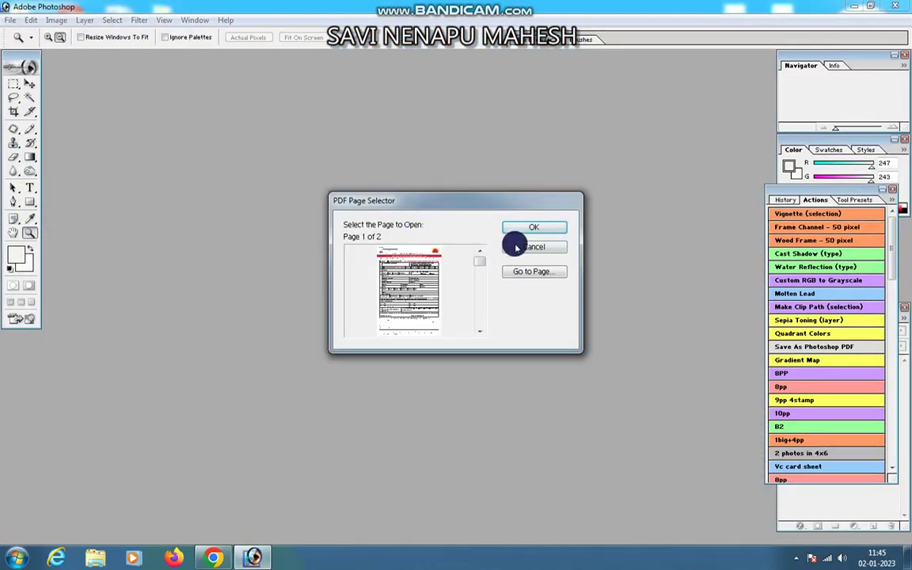
pyautogui.click(532, 229)
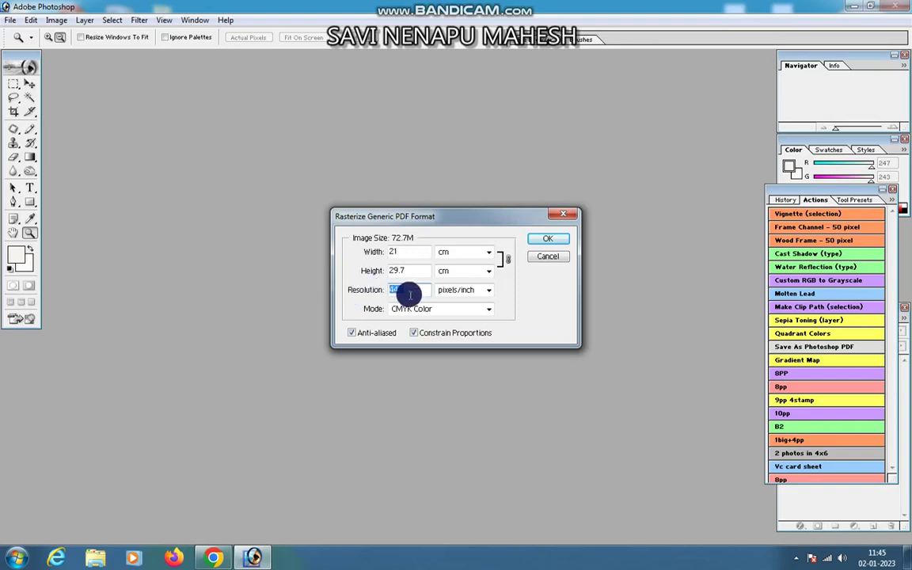
# Rasterize the page at 500 pixels/inch in RGB Color mode
pyautogui.moveTo(403, 291); pyautogui.dragTo(364, 297)
pyautogui.write('500')
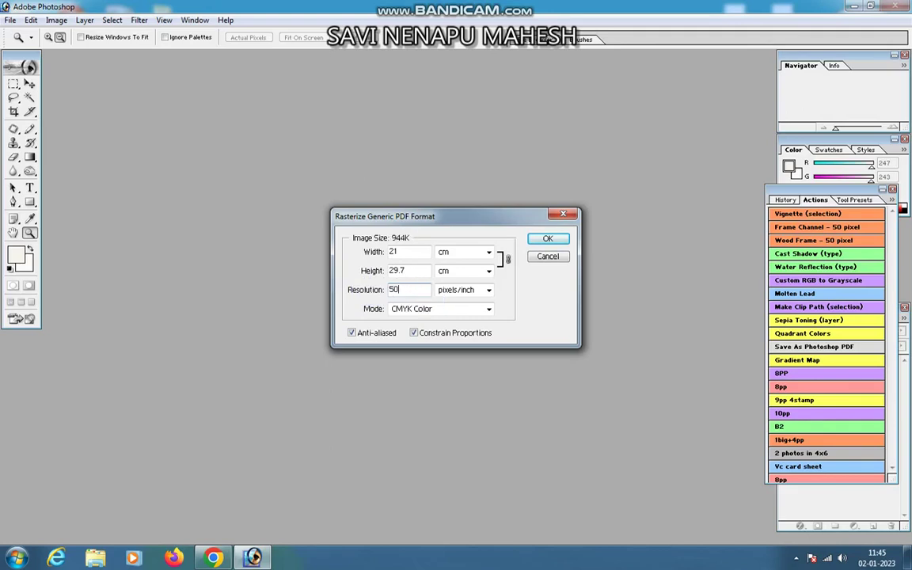
pyautogui.click(428, 316)
pyautogui.click(417, 332)
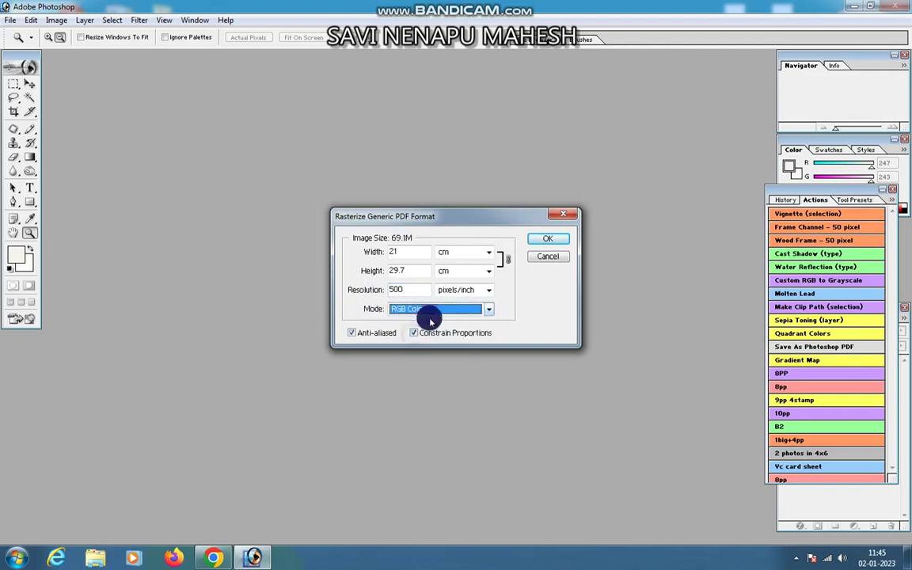
pyautogui.click(543, 238)
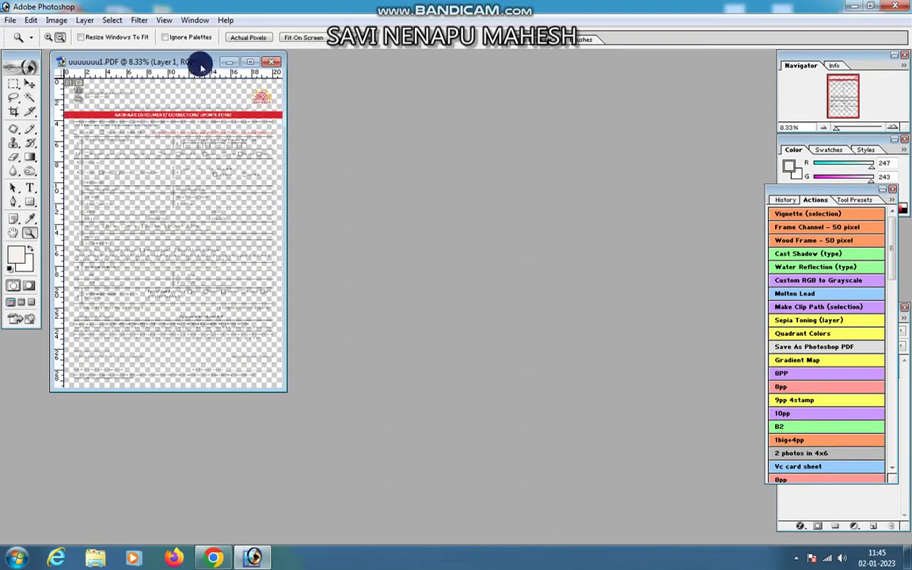
# Create a new blank document using the A4 preset
pyautogui.moveTo(198, 67); pyautogui.dragTo(564, 117)
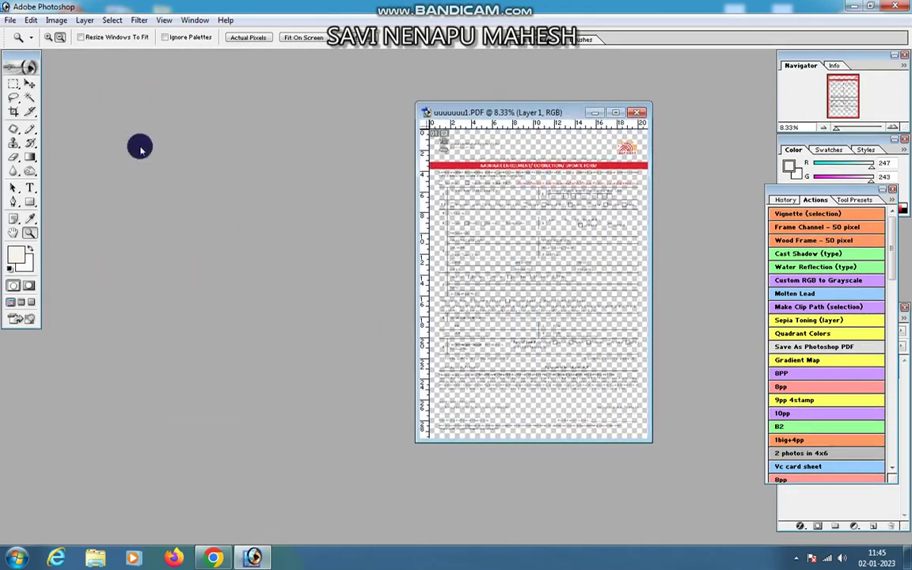
pyautogui.click(12, 21)
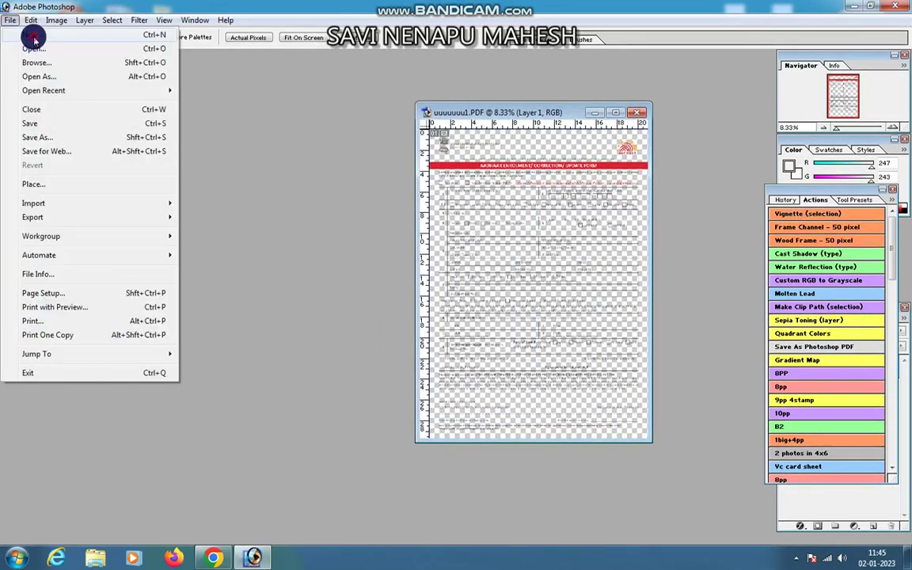
pyautogui.click(34, 36)
pyautogui.click(477, 231)
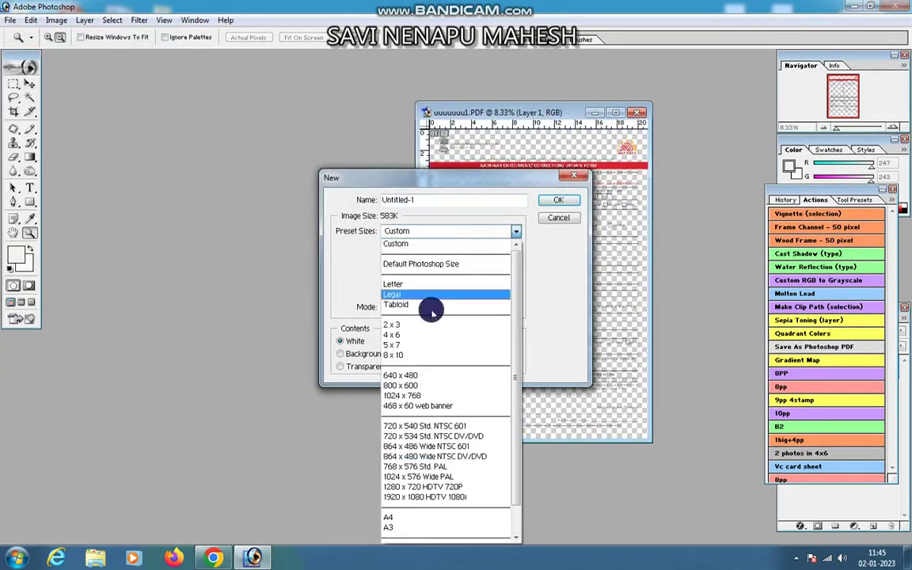
pyautogui.click(410, 517)
pyautogui.click(558, 200)
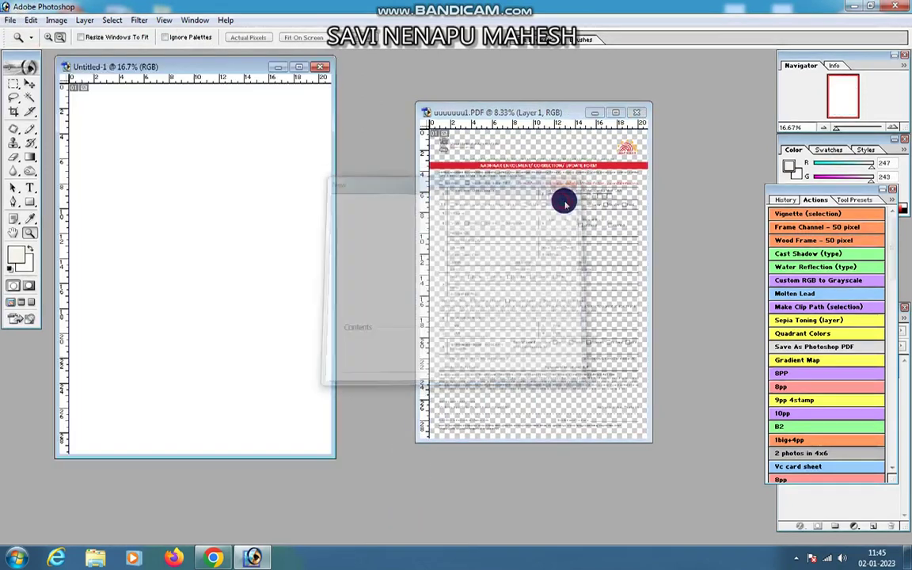
# Move the form layer into the A4 page and scale it to about 54.7% to fit
pyautogui.click(27, 92)
pyautogui.moveTo(432, 264)
pyautogui.mouseDown()
pyautogui.moveTo(229, 243)
pyautogui.moveTo(281, 242)
pyautogui.mouseUp()
pyautogui.click(298, 67)
pyautogui.moveTo(483, 283); pyautogui.dragTo(401, 373)
pyautogui.hotkey('ctrl', 't')
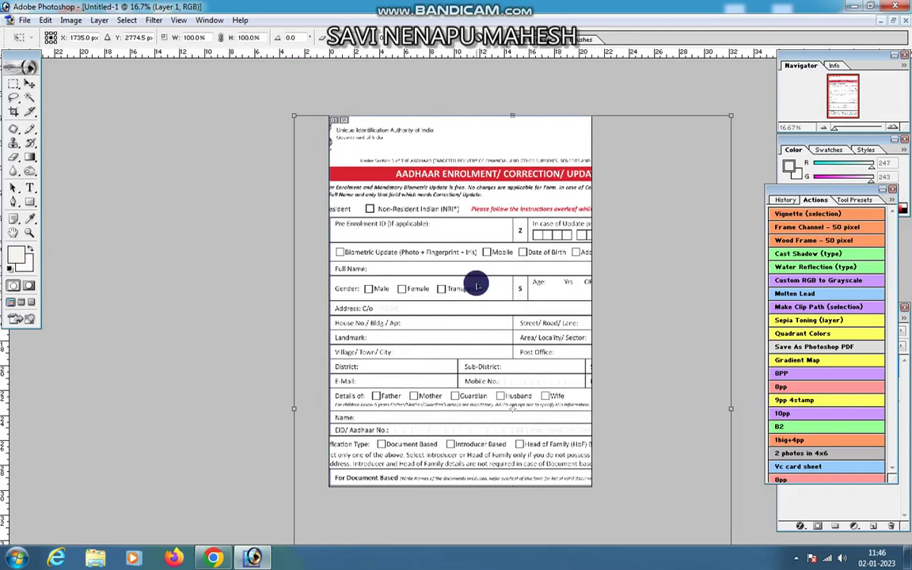
pyautogui.moveTo(731, 117); pyautogui.dragTo(550, 372)
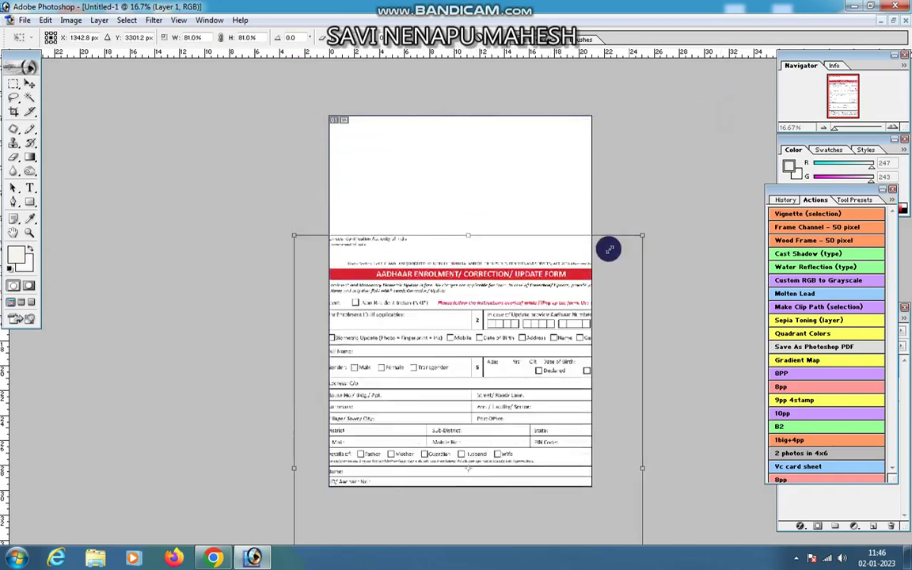
pyautogui.moveTo(475, 401)
pyautogui.mouseDown()
pyautogui.moveTo(518, 238)
pyautogui.moveTo(507, 162)
pyautogui.mouseUp()
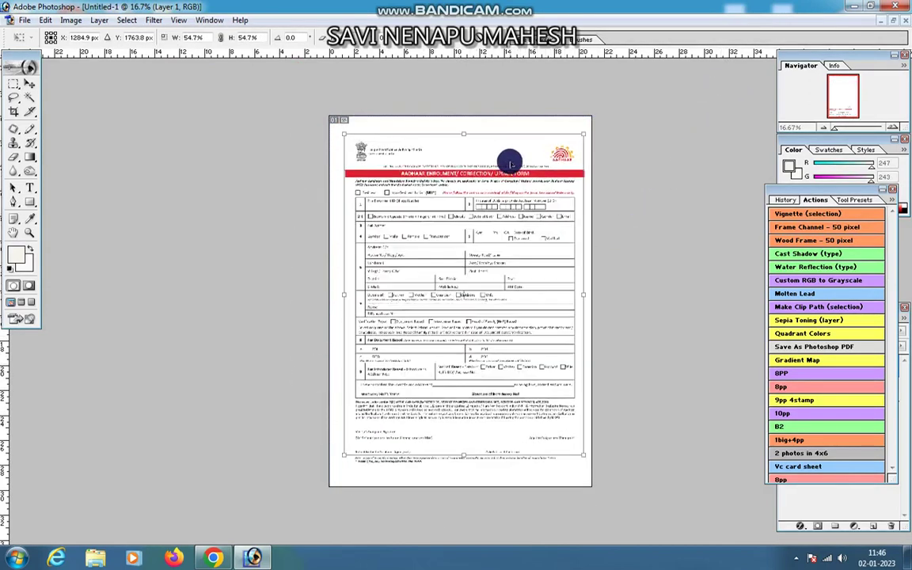
pyautogui.doubleClick(533, 266)
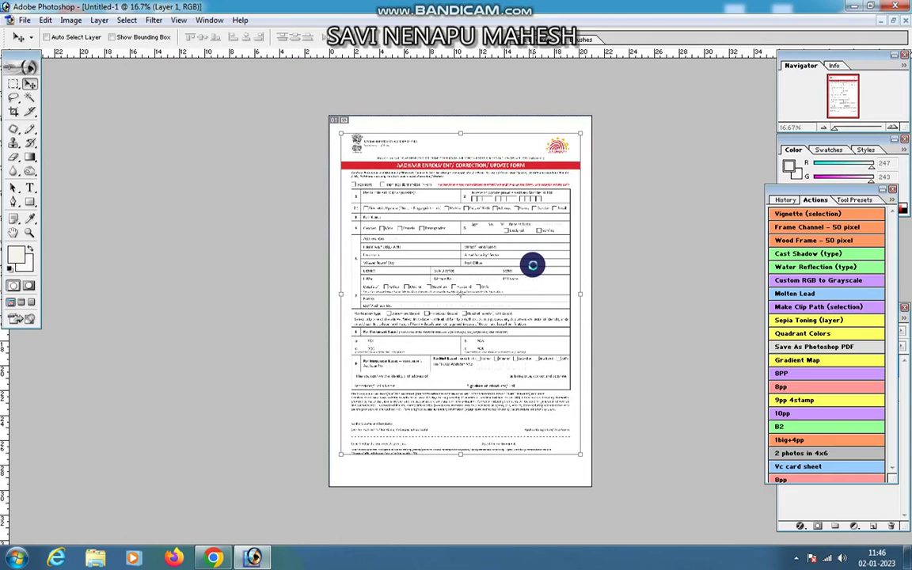
# Zoom in on the form to check text sharpness, then zoom back out to the whole page
pyautogui.click(29, 232)
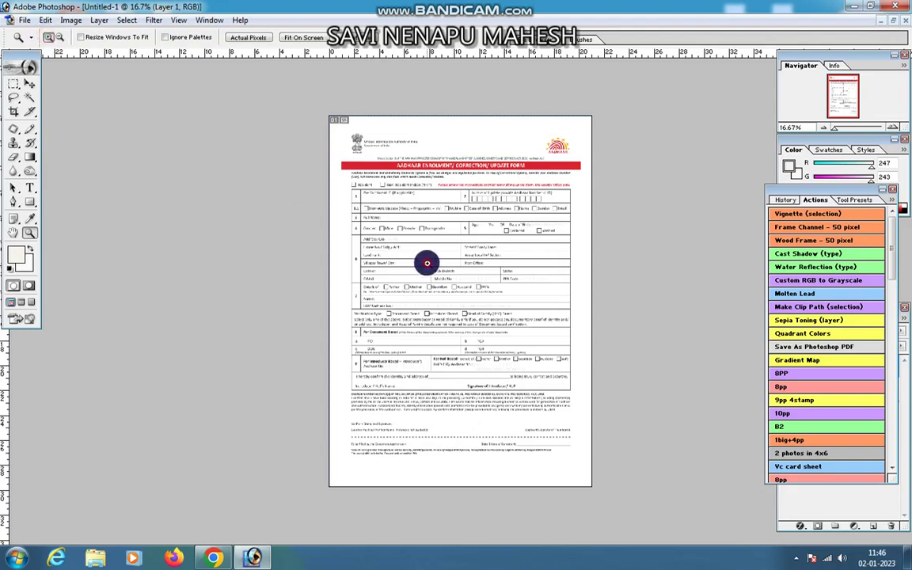
pyautogui.click(432, 259)
pyautogui.click(435, 260)
pyautogui.click(440, 261)
pyautogui.click(440, 261)
pyautogui.click(441, 262)
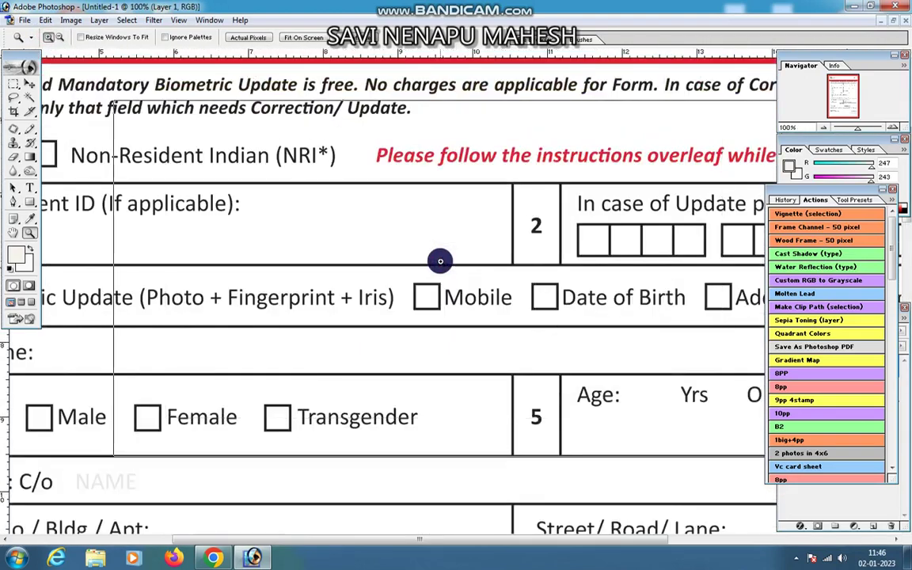
pyautogui.click(440, 262)
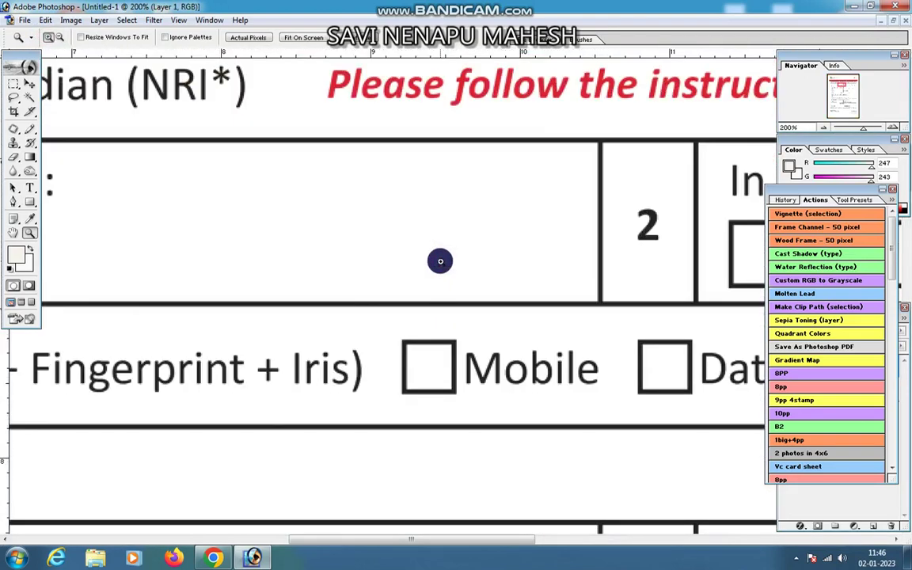
pyautogui.click(58, 37)
pyautogui.click(481, 300)
pyautogui.click(480, 299)
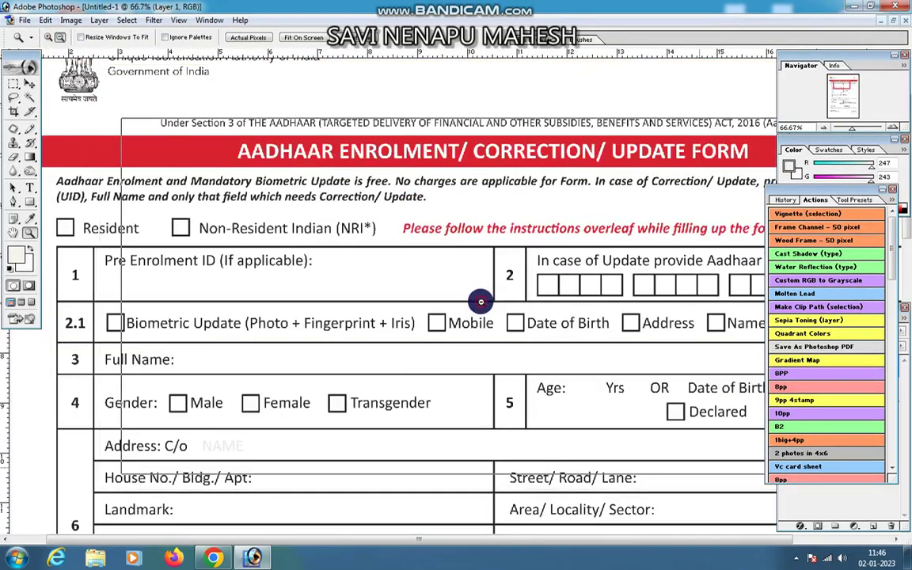
pyautogui.click(481, 301)
pyautogui.click(480, 302)
pyautogui.click(480, 302)
pyautogui.click(481, 302)
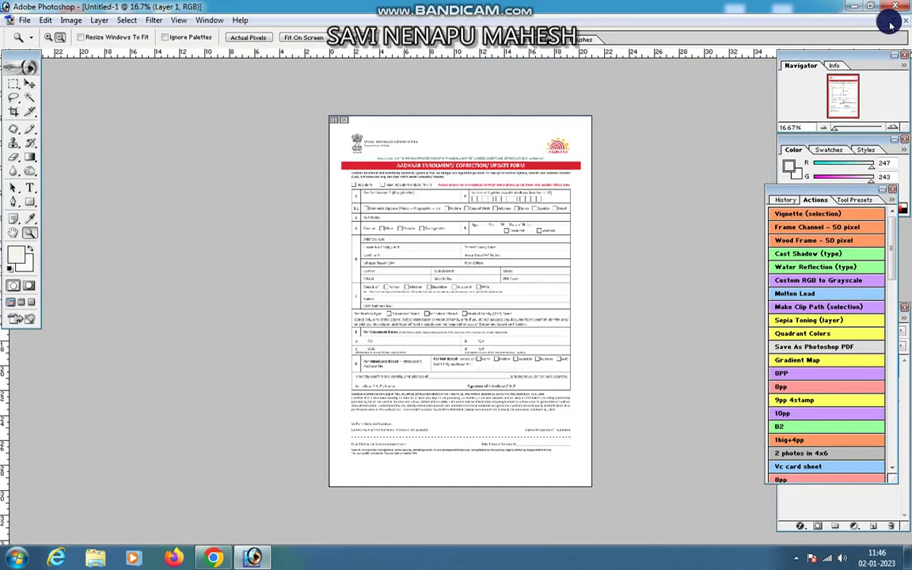
pyautogui.hotkey('ctrl', 'p')
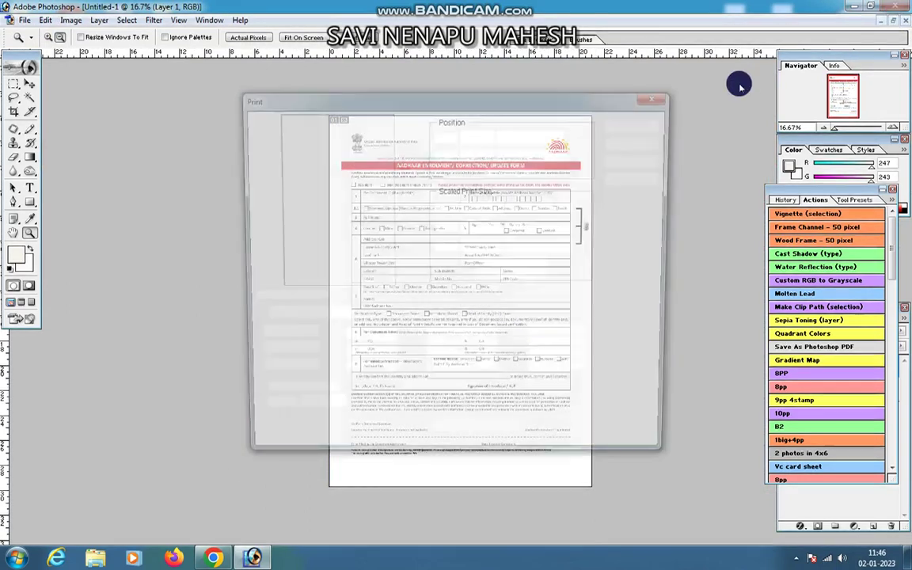
# Choose the HP LaserJet Professional M1136 MFP printer and confirm its A4 paper settings
pyautogui.click(637, 125)
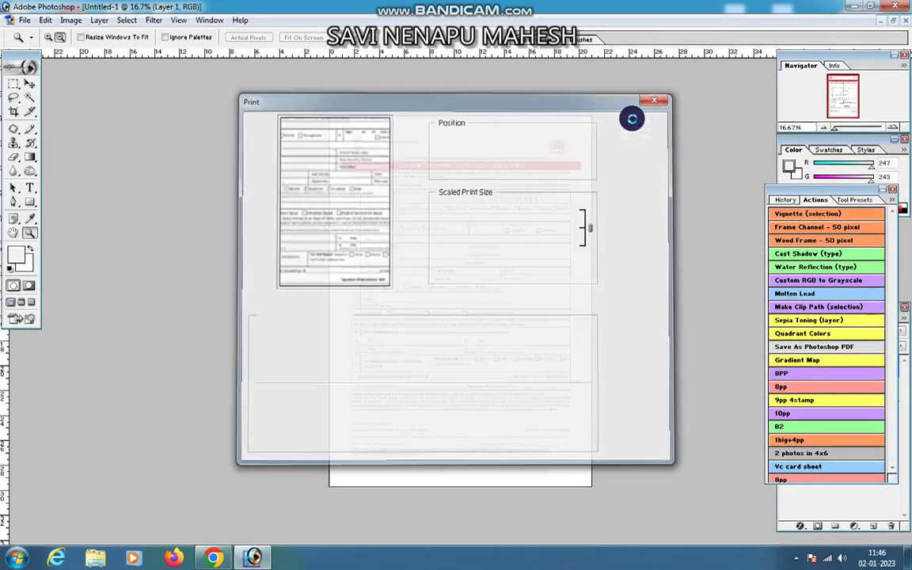
pyautogui.press('Return')
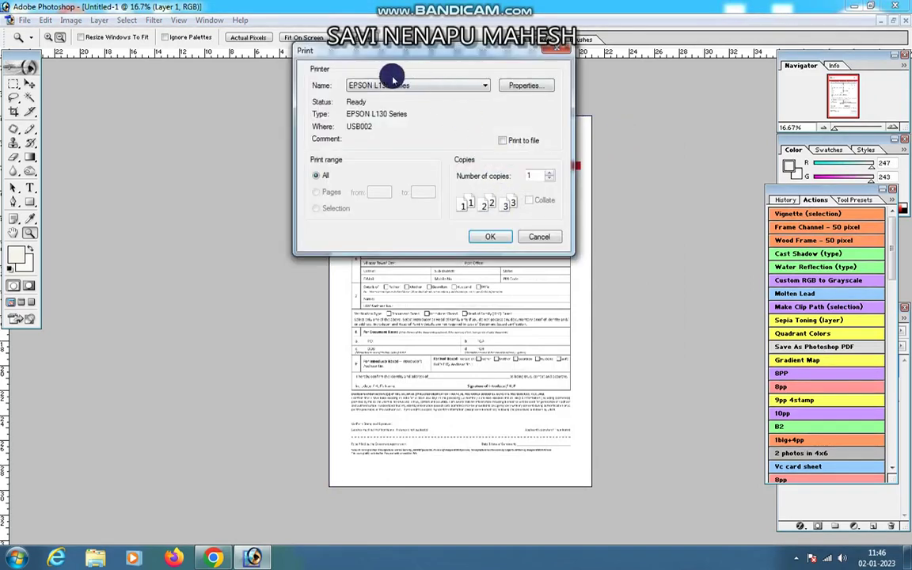
pyautogui.click(394, 82)
pyautogui.click(388, 121)
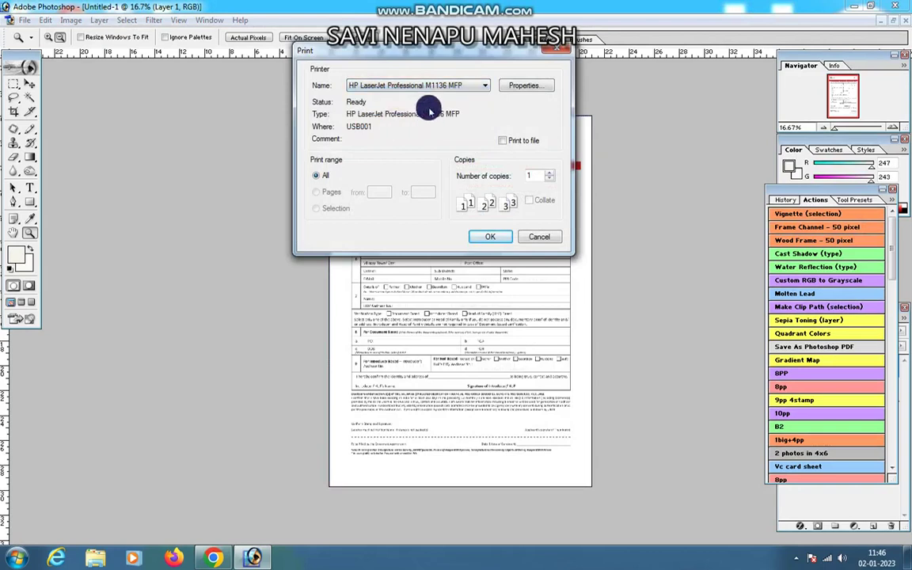
pyautogui.click(527, 86)
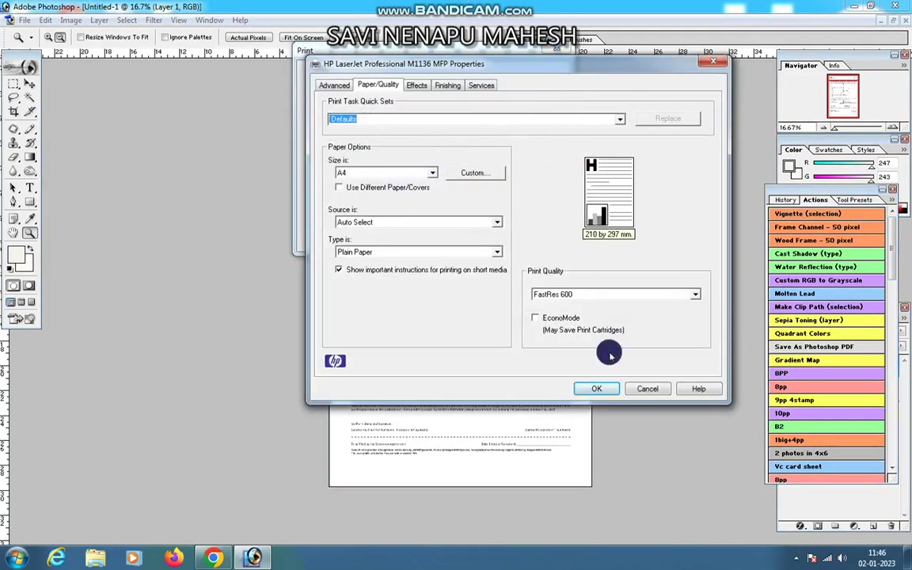
pyautogui.click(592, 386)
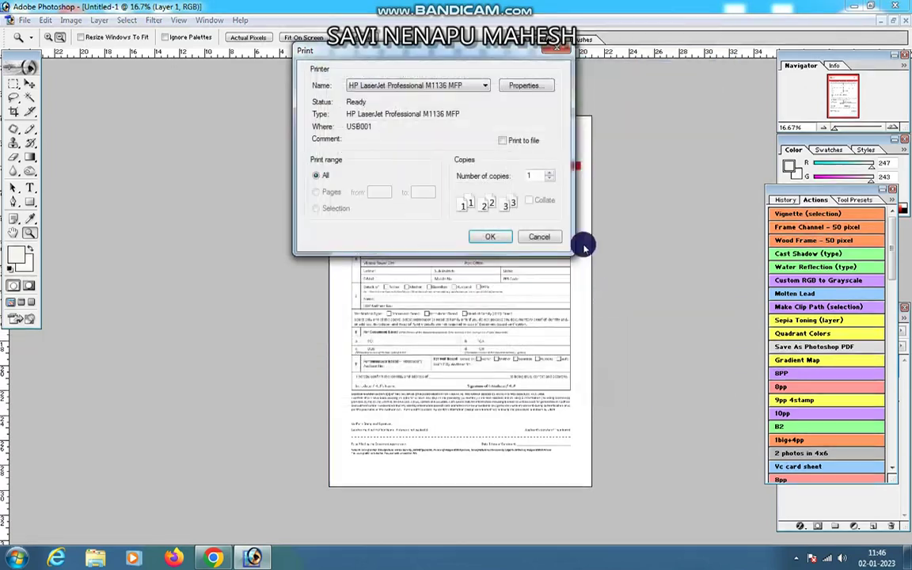
pyautogui.click(442, 84)
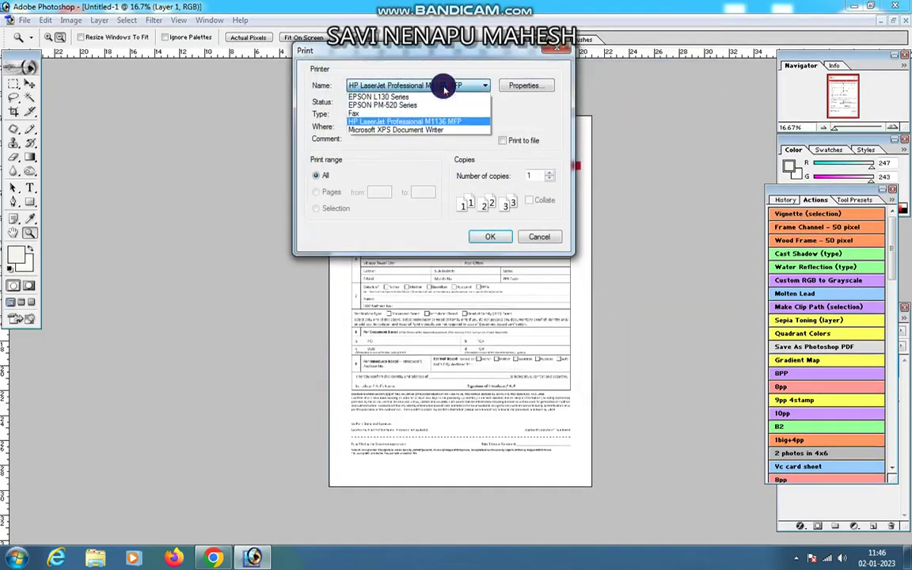
# Switch to the EPSON L130 Series and set Document Size to A4 210 x 297 mm
pyautogui.click(406, 98)
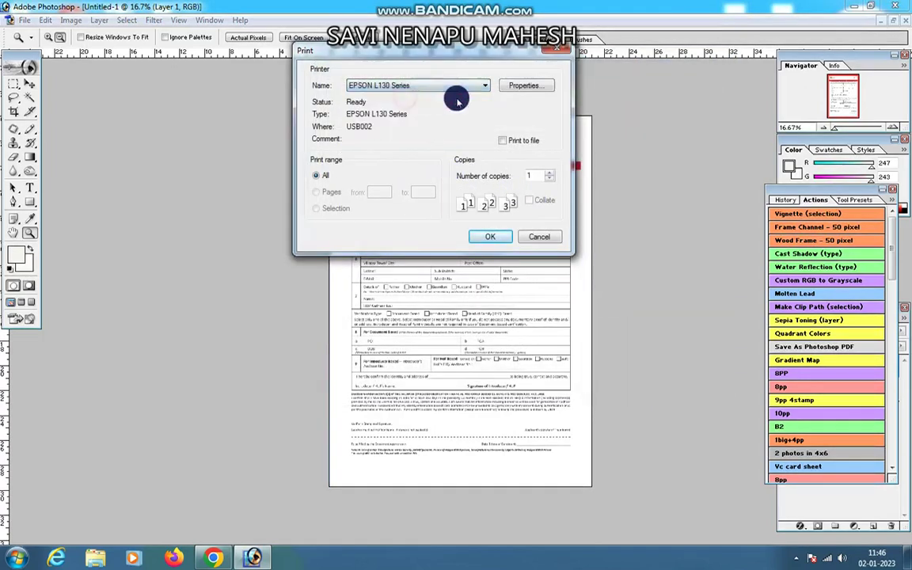
pyautogui.click(528, 93)
pyautogui.click(567, 124)
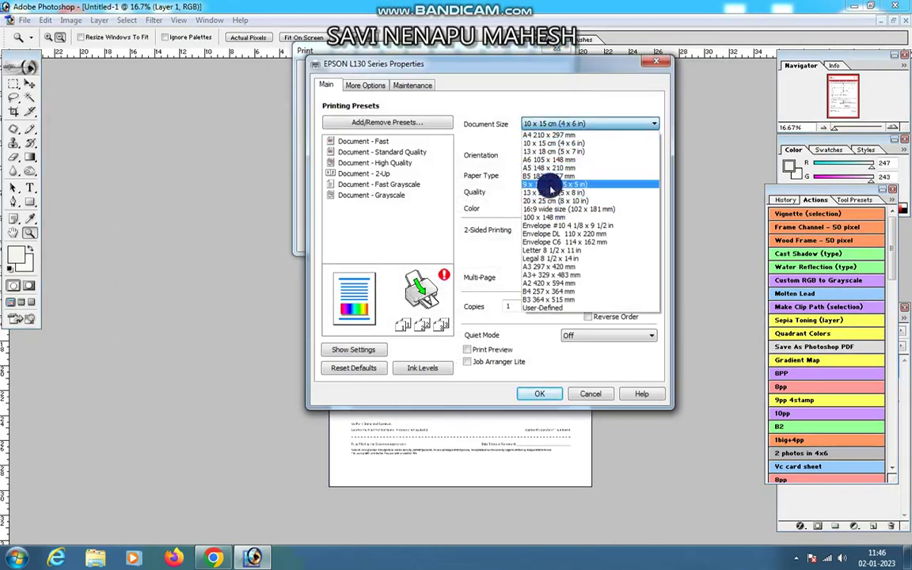
pyautogui.click(523, 136)
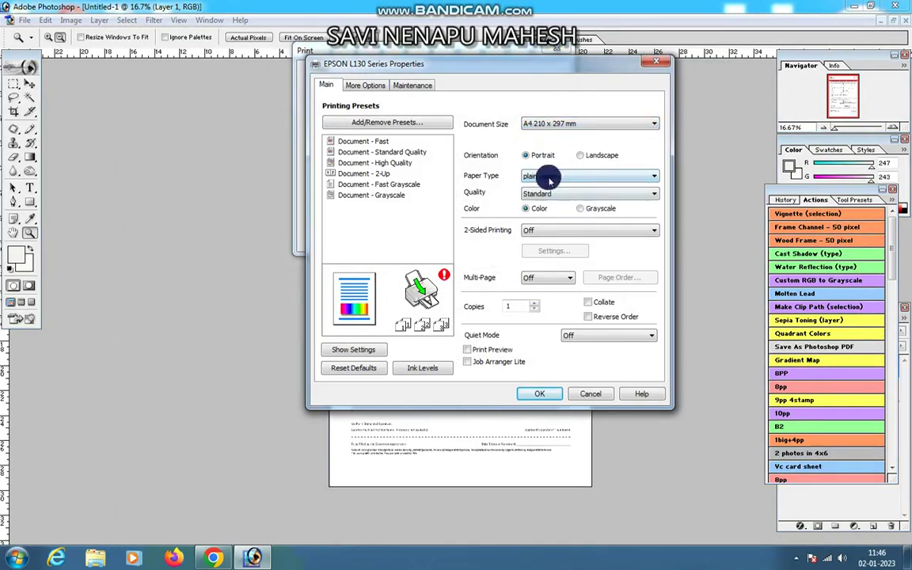
# Keep plain papers as the EPSON paper type and close its properties
pyautogui.click(549, 177)
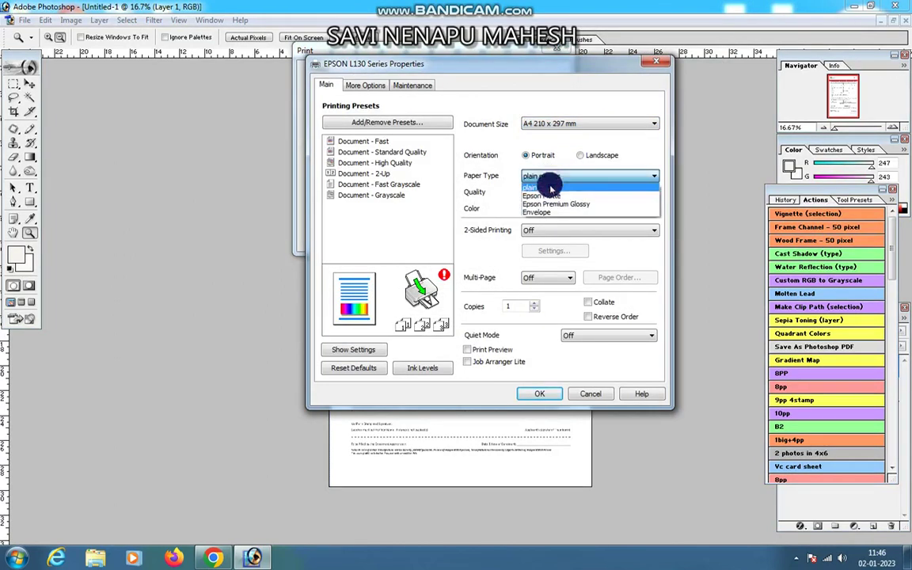
pyautogui.click(546, 65)
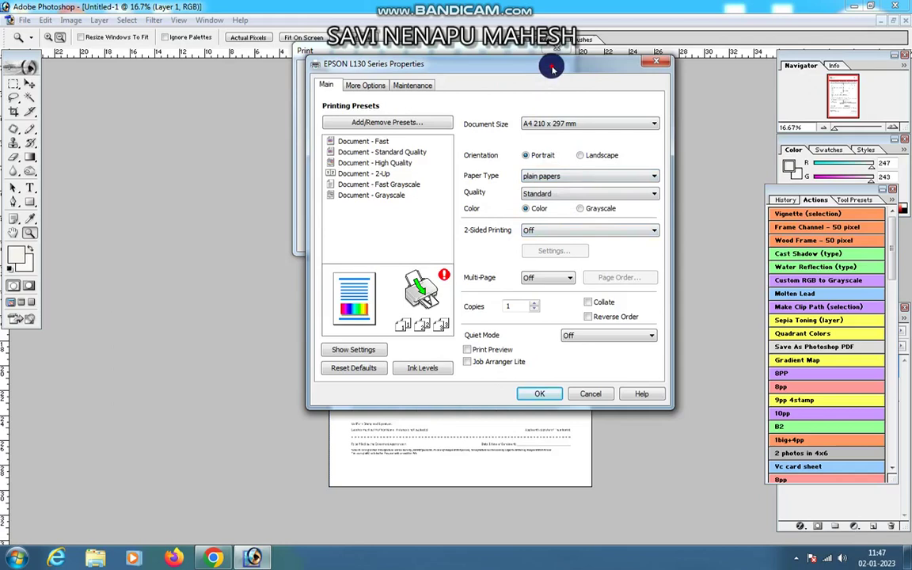
pyautogui.moveTo(552, 69); pyautogui.dragTo(561, 213)
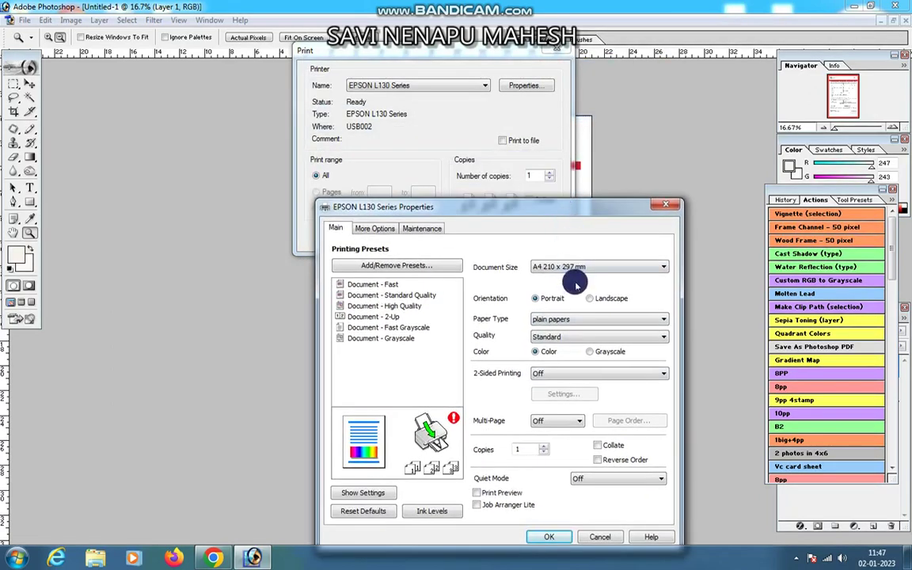
pyautogui.click(560, 321)
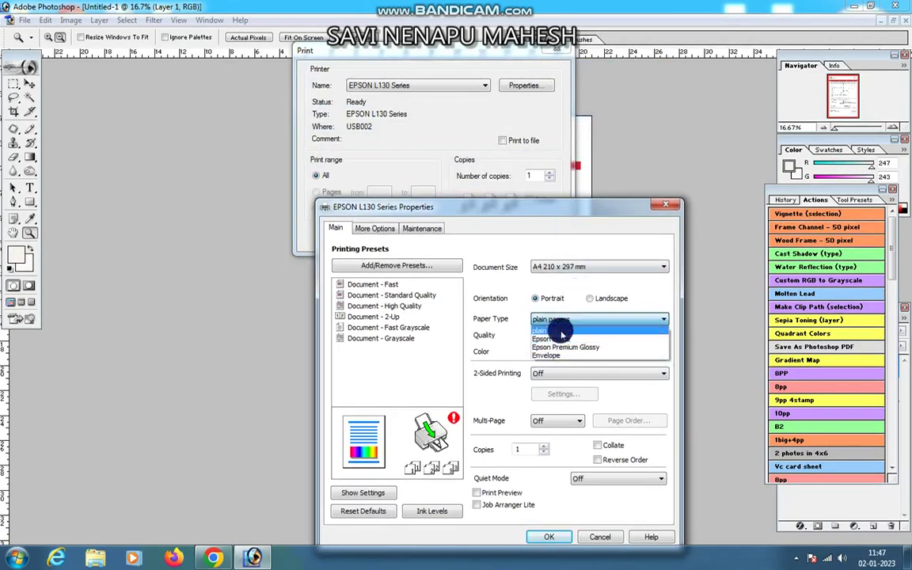
pyautogui.click(554, 330)
pyautogui.click(558, 321)
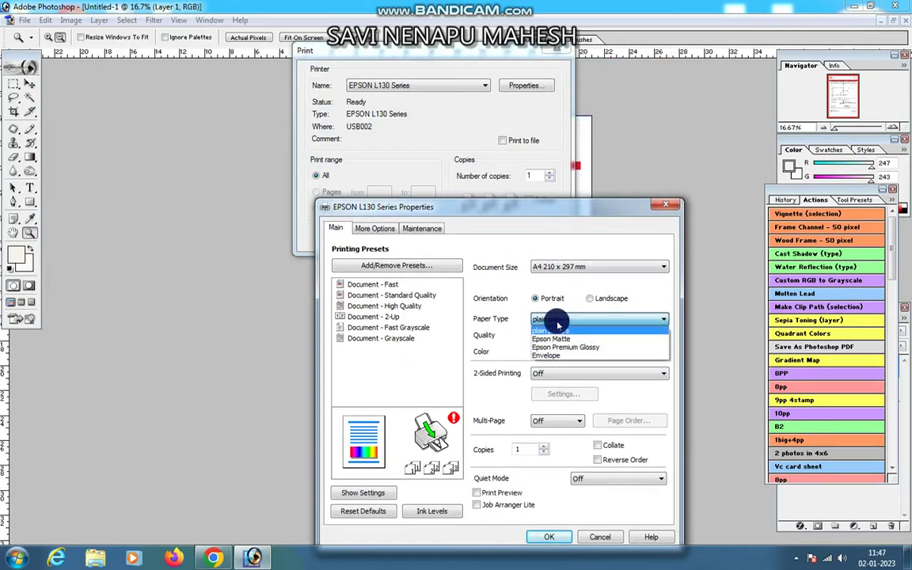
pyautogui.click(558, 330)
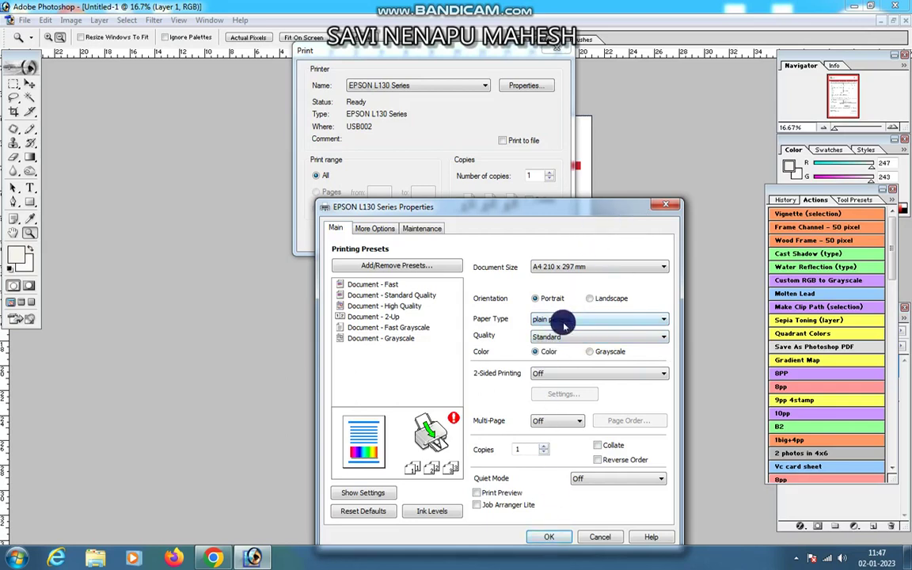
pyautogui.click(540, 320)
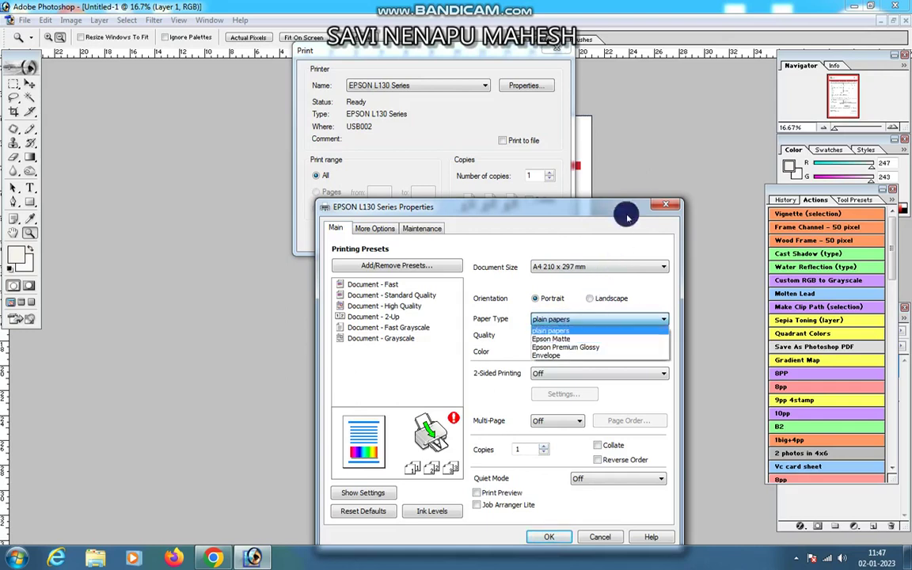
pyautogui.click(606, 182)
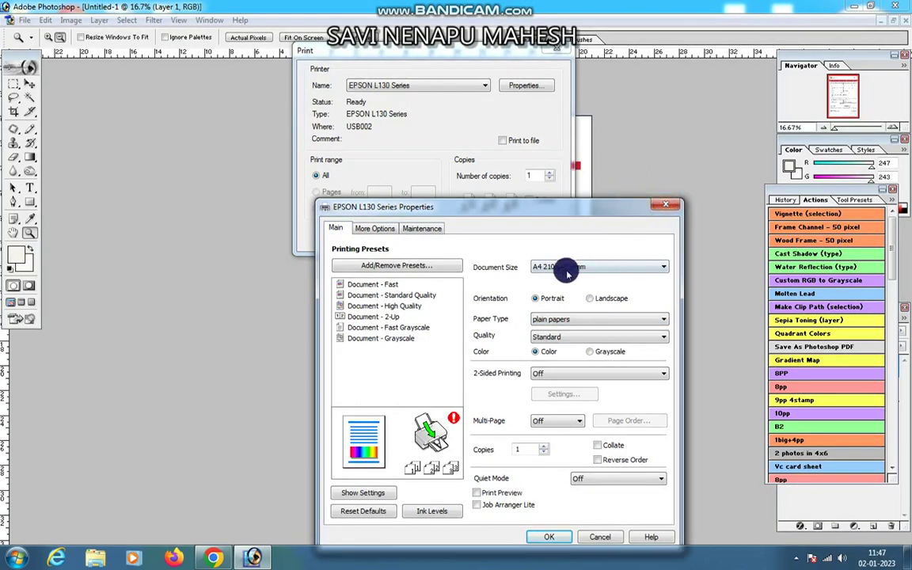
pyautogui.click(669, 205)
pyautogui.click(398, 87)
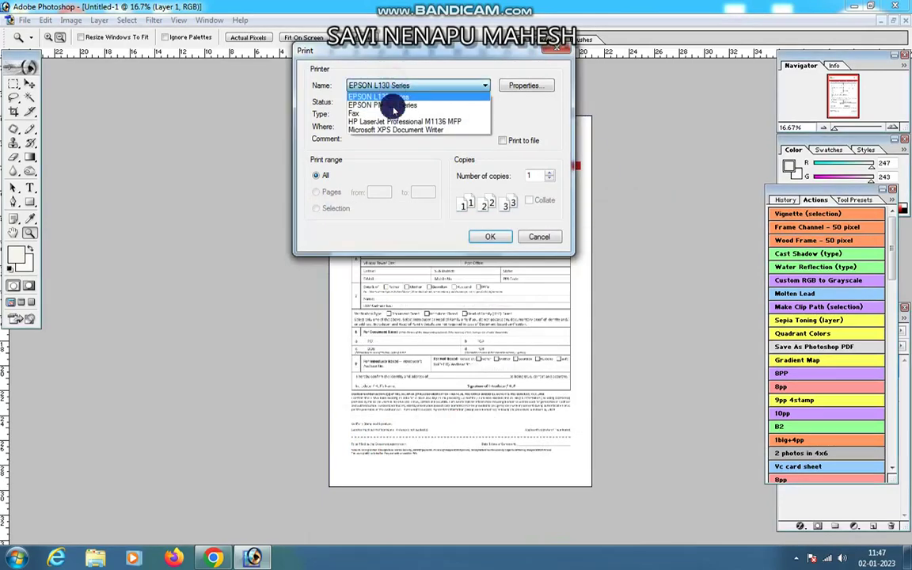
# Switch back to the HP LaserJet M1136 MFP with A4 paper, then close the Print dialog
pyautogui.click(392, 117)
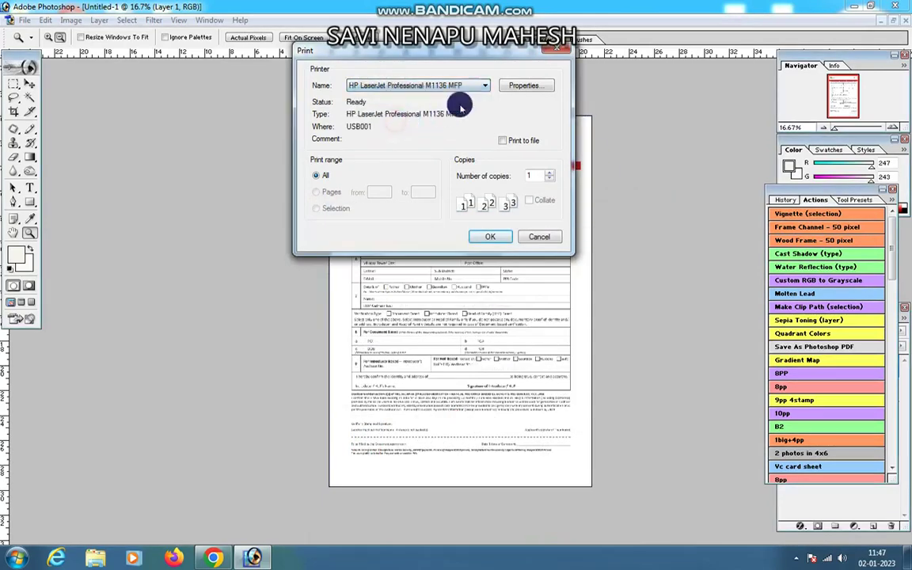
pyautogui.click(525, 86)
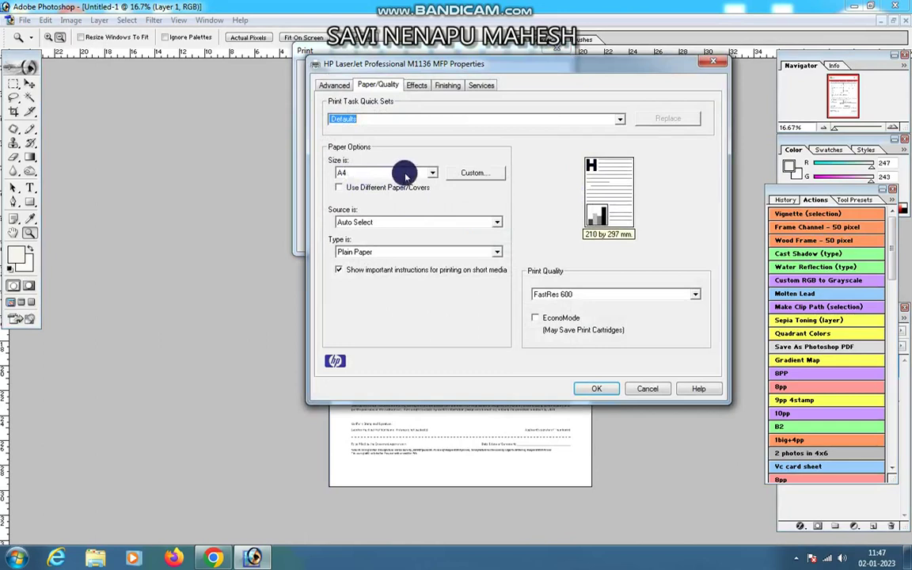
pyautogui.click(403, 175)
pyautogui.click(357, 186)
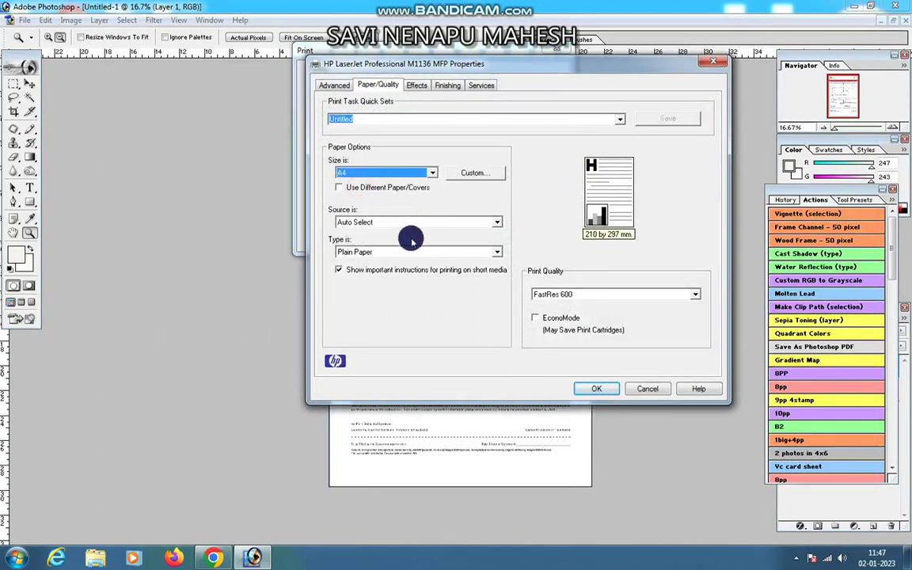
pyautogui.click(601, 392)
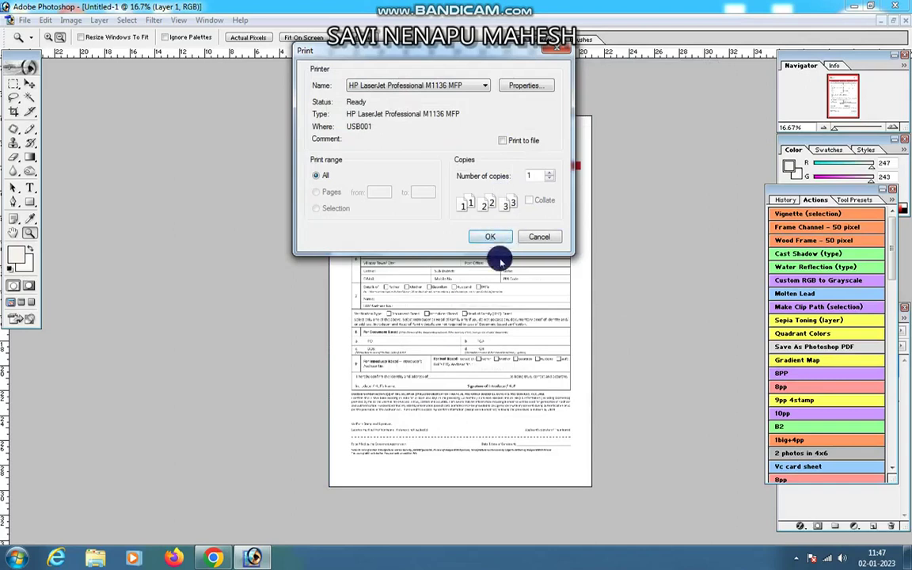
pyautogui.click(557, 52)
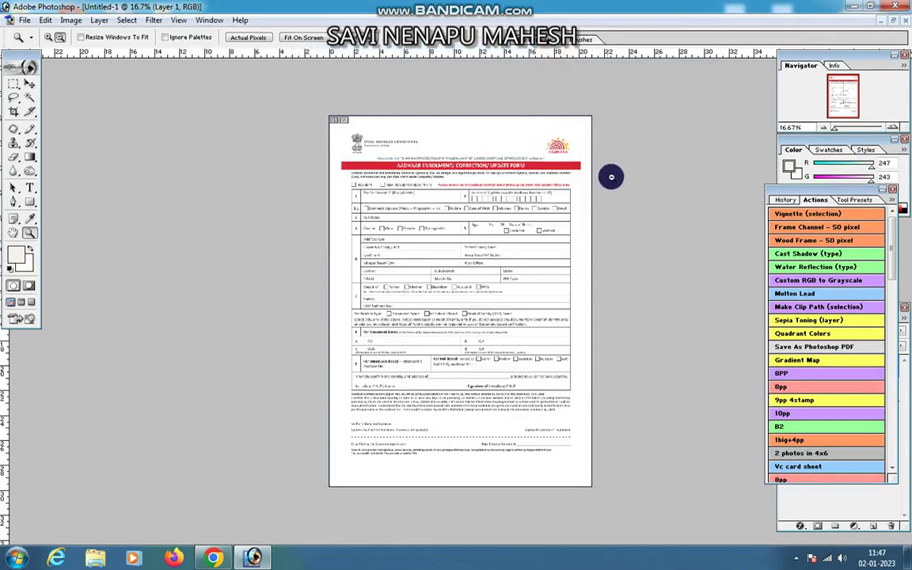
# Close Untitled-1 and uuuuuu1.PDF without saving, then exit Photoshop
pyautogui.keyDown('alt'); pyautogui.click(614, 185); pyautogui.keyUp('alt')
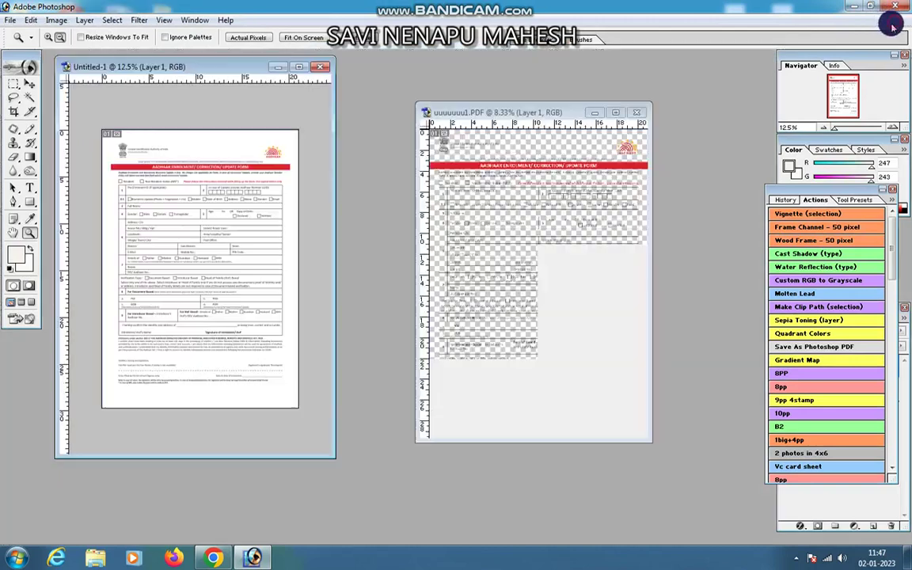
pyautogui.click(893, 20)
pyautogui.click(320, 69)
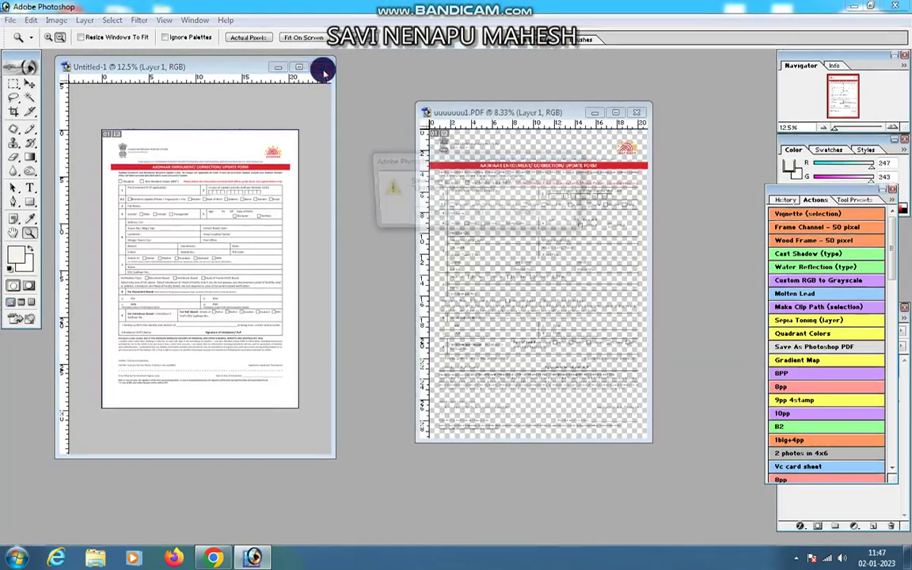
pyautogui.click(469, 213)
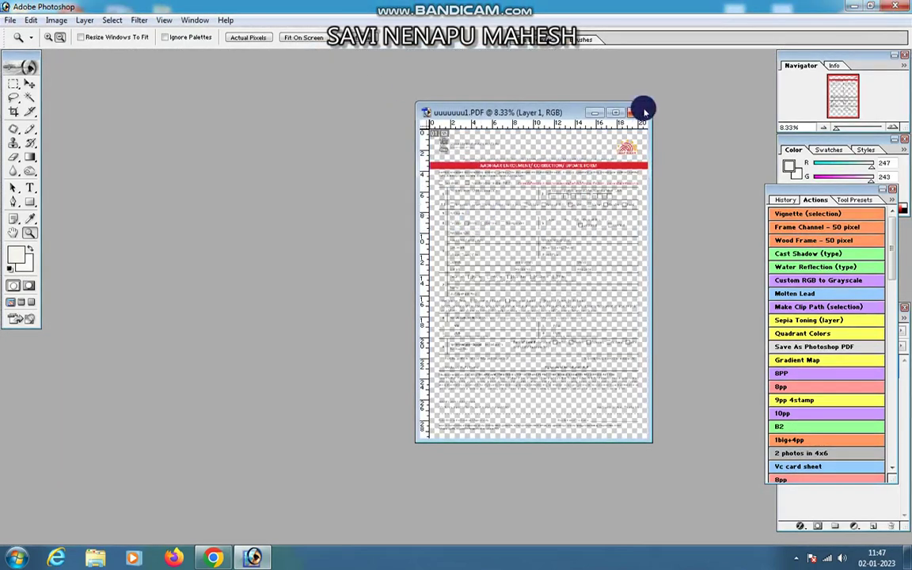
pyautogui.click(636, 112)
pyautogui.click(470, 213)
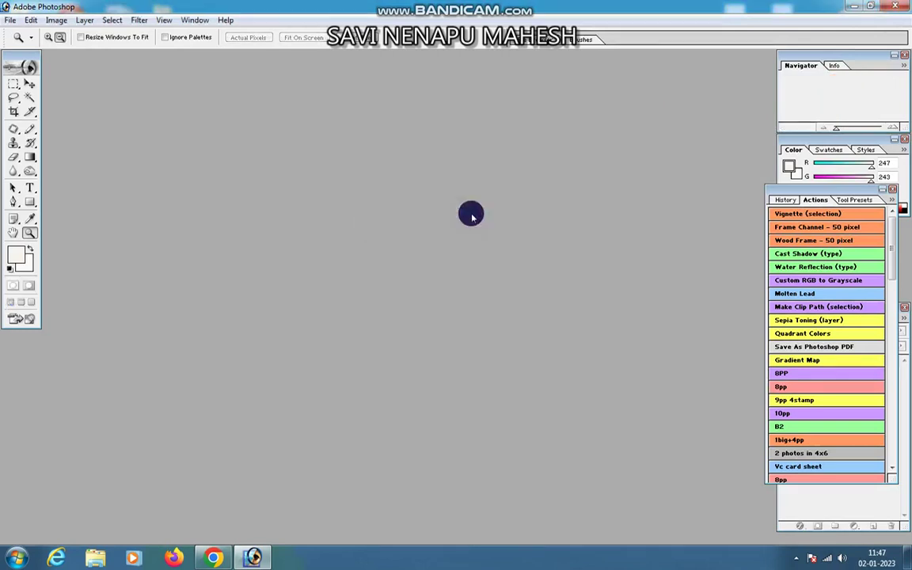
pyautogui.click(895, 5)
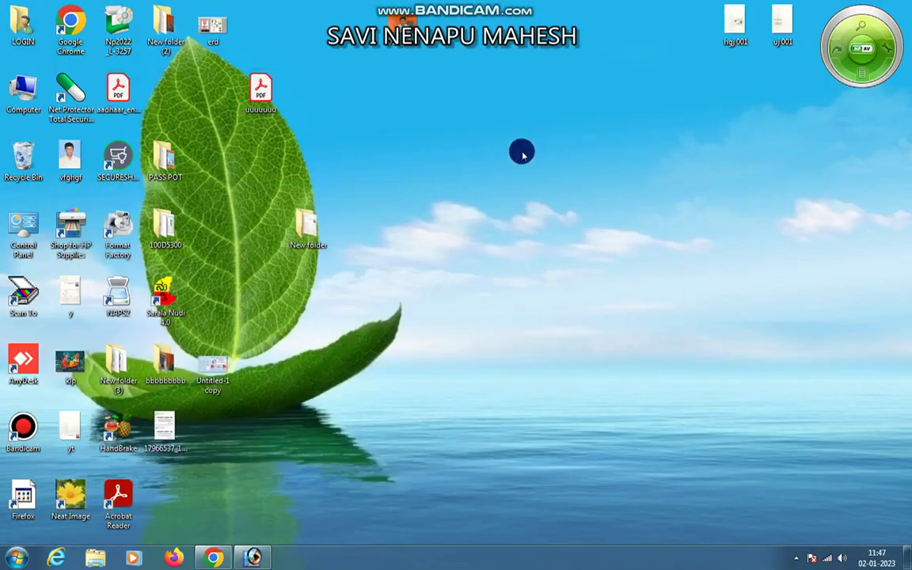
# Refresh the desktop and bring up Bandicam from the hidden tray icons
pyautogui.rightClick(521, 152)
pyautogui.click(554, 188)
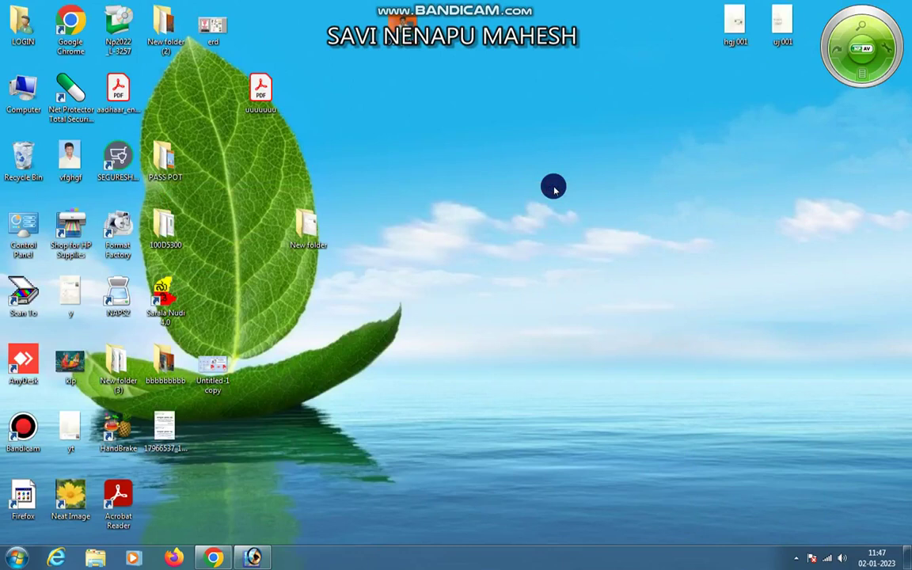
pyautogui.click(793, 556)
pyautogui.click(814, 452)
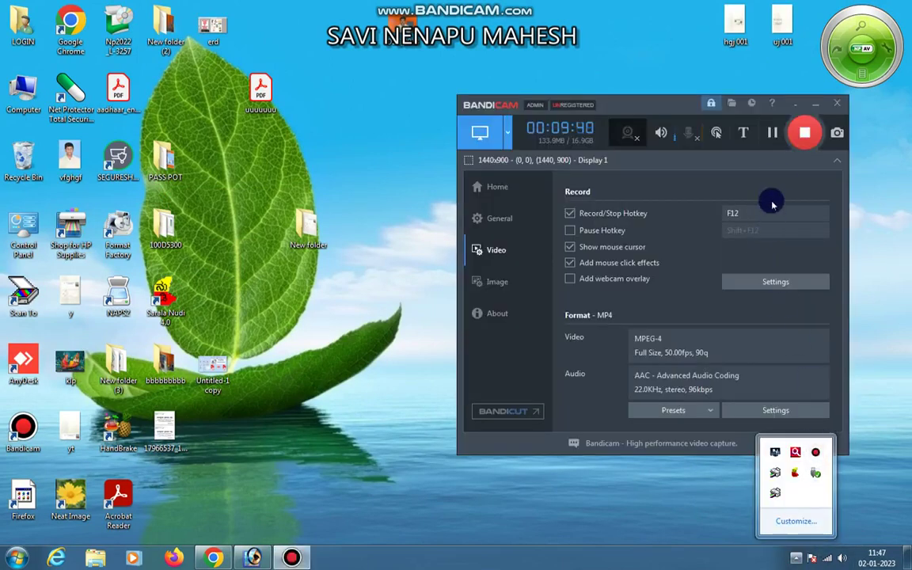